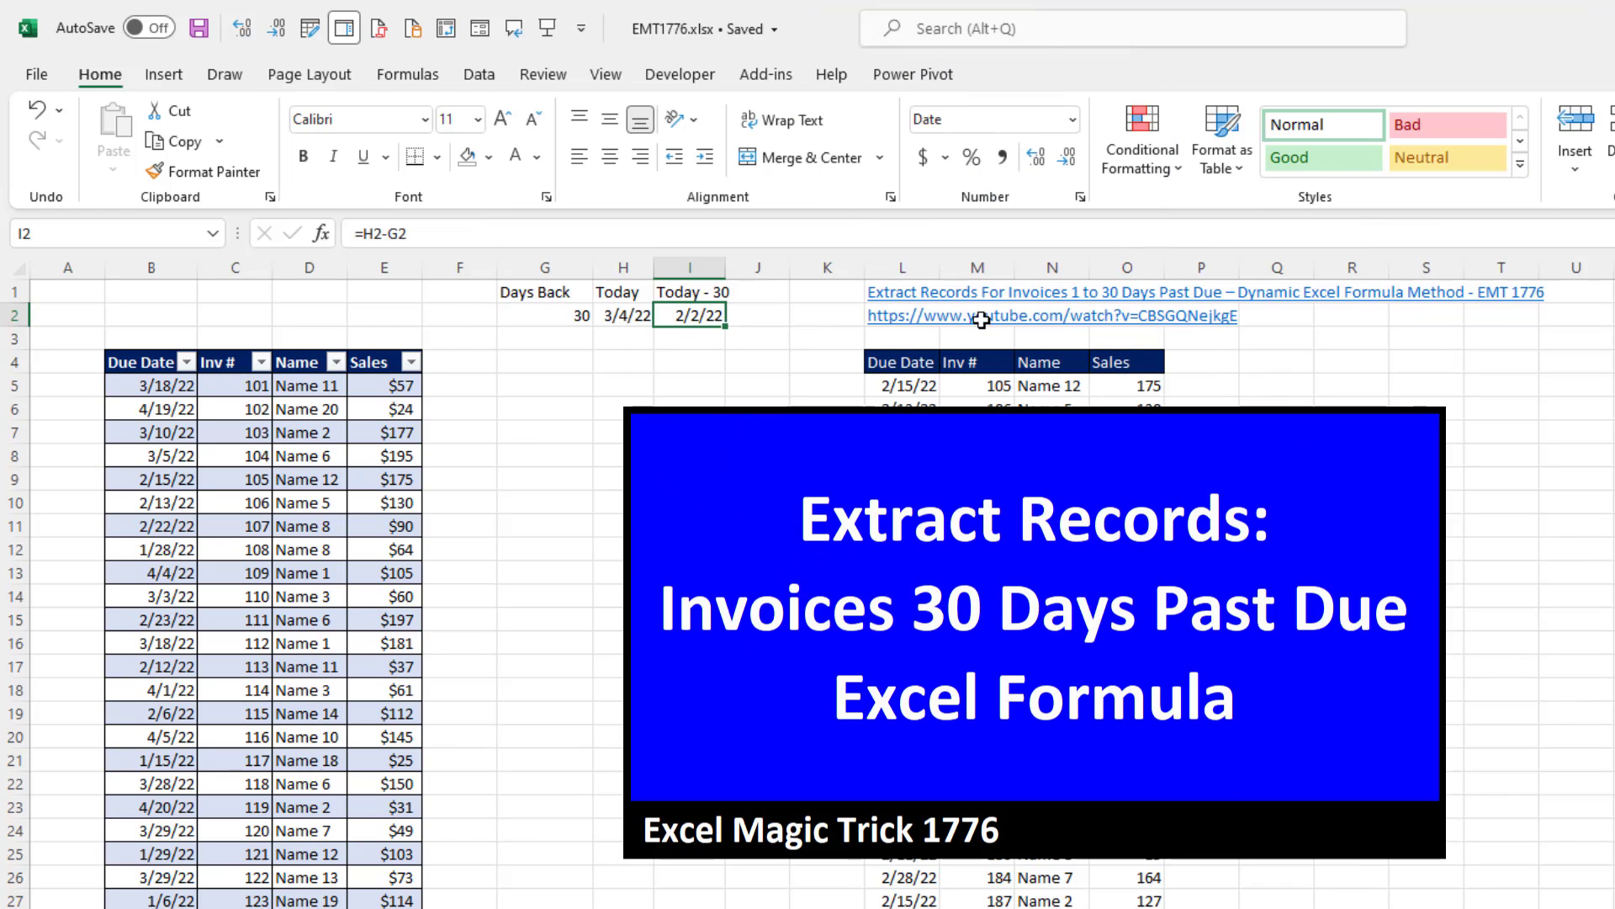
pyautogui.doubleClick(919, 386)
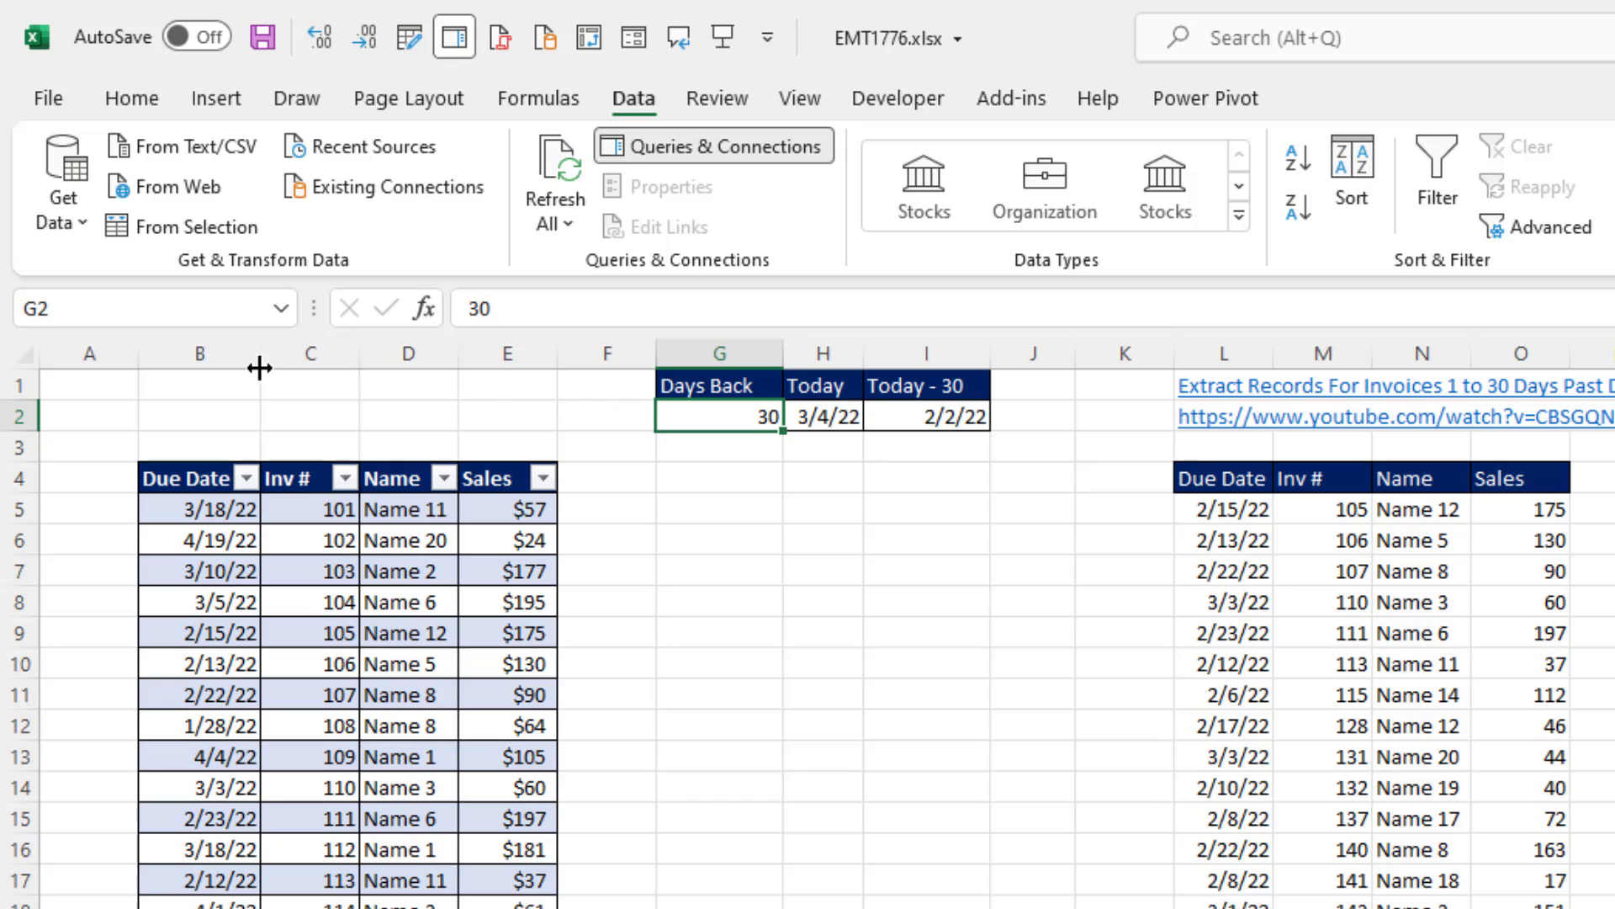
# Give cell G2 under Days Back the defined name DaysBack.
pyautogui.click(178, 308)
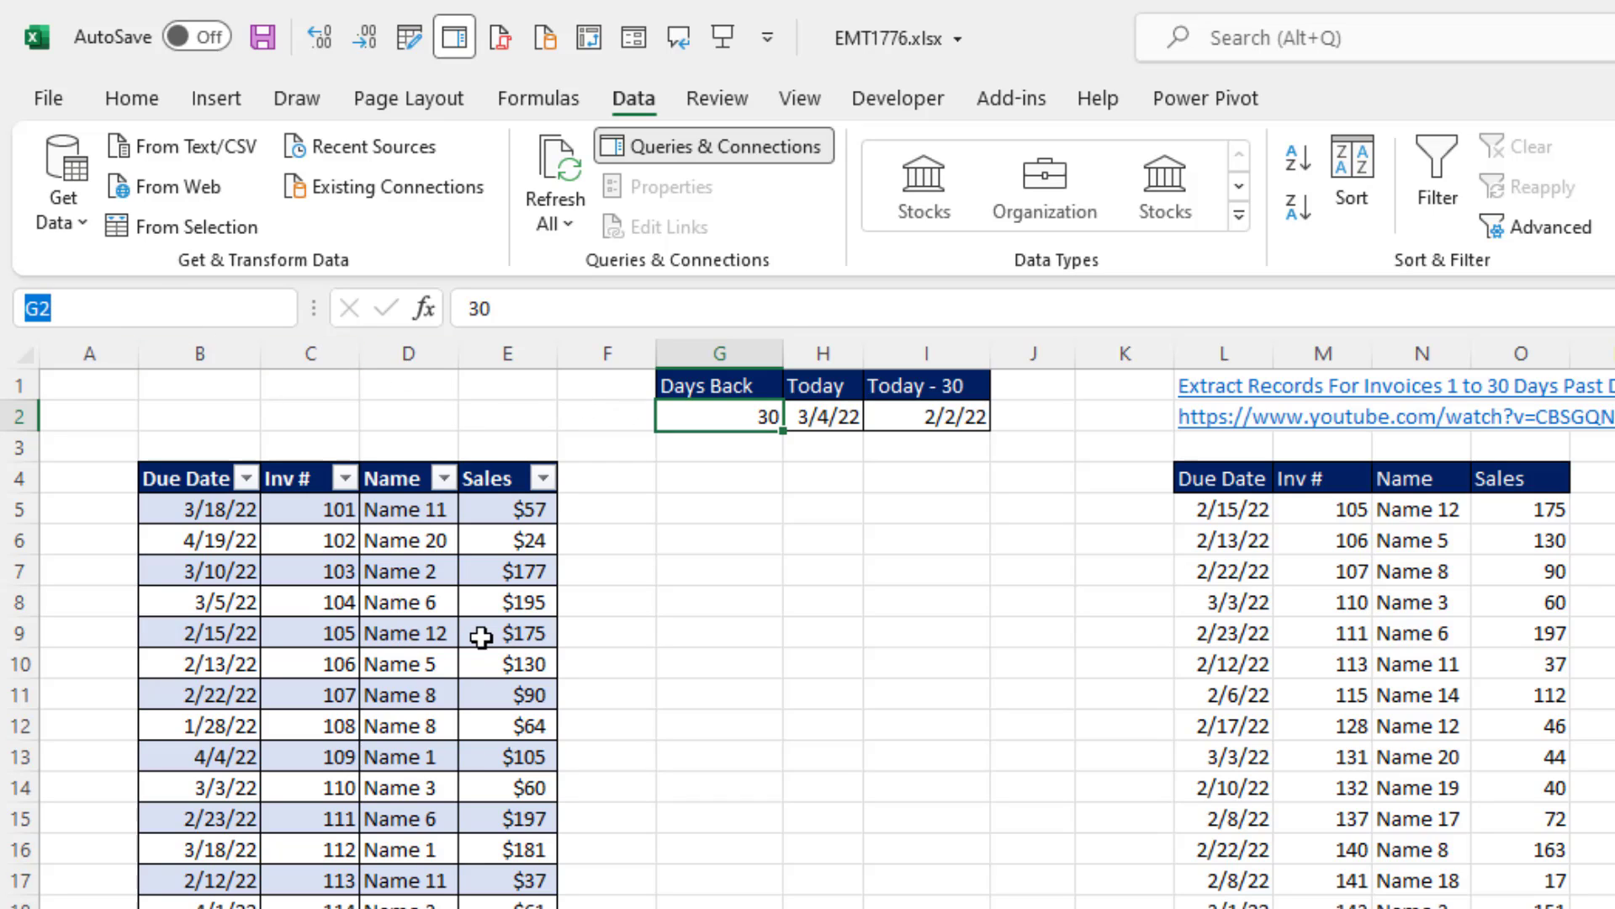
pyautogui.write('DaysBack')
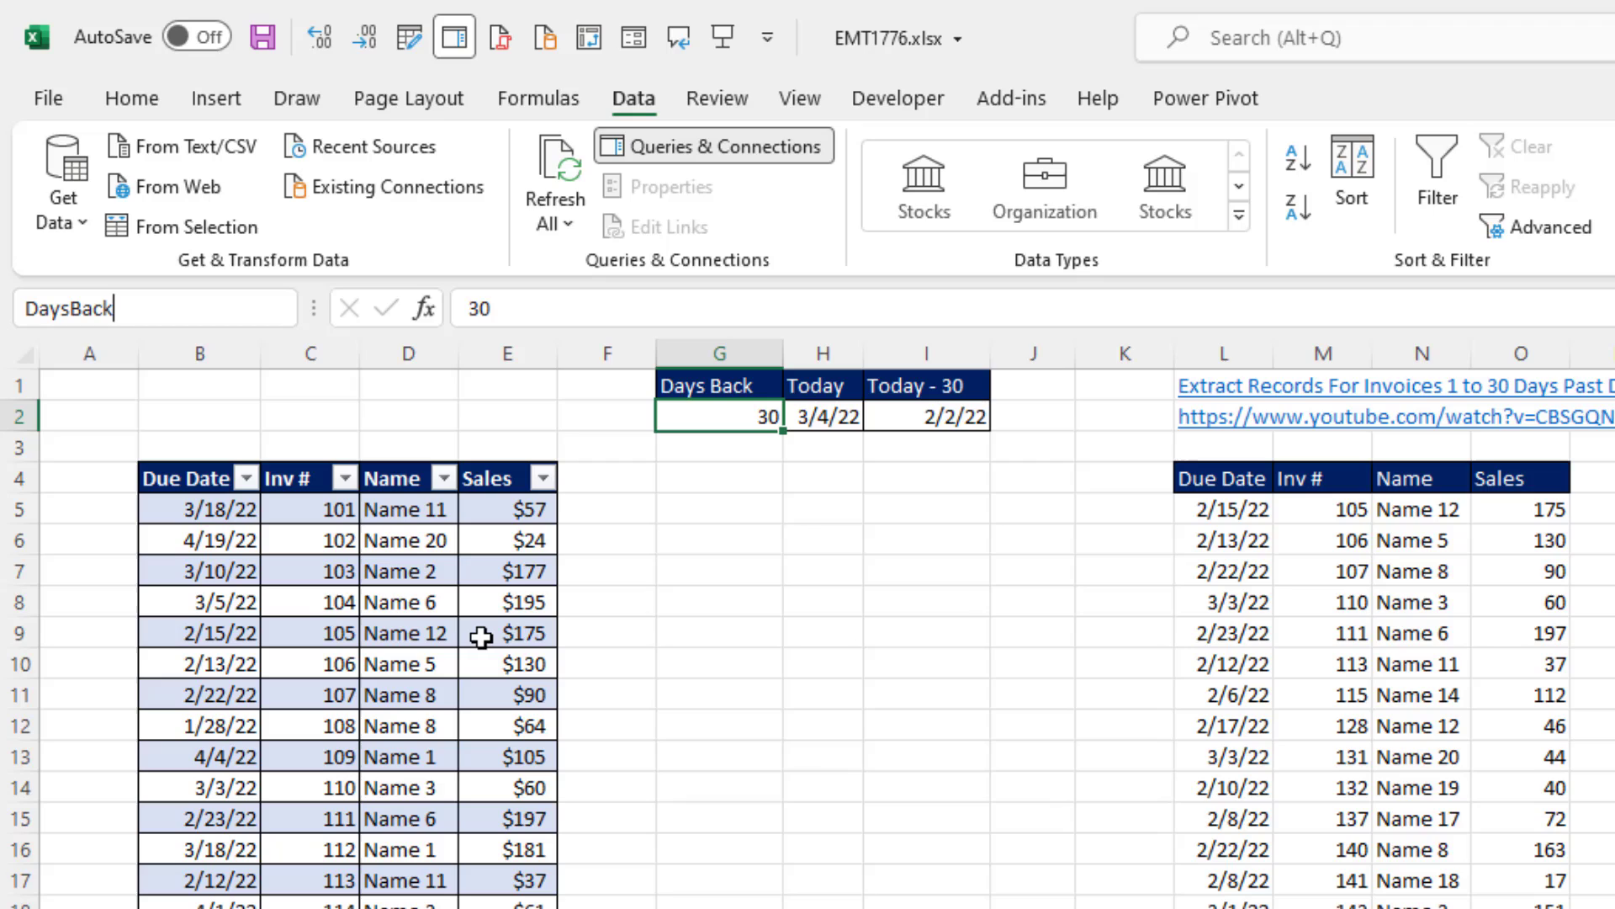
pyautogui.press('Return')
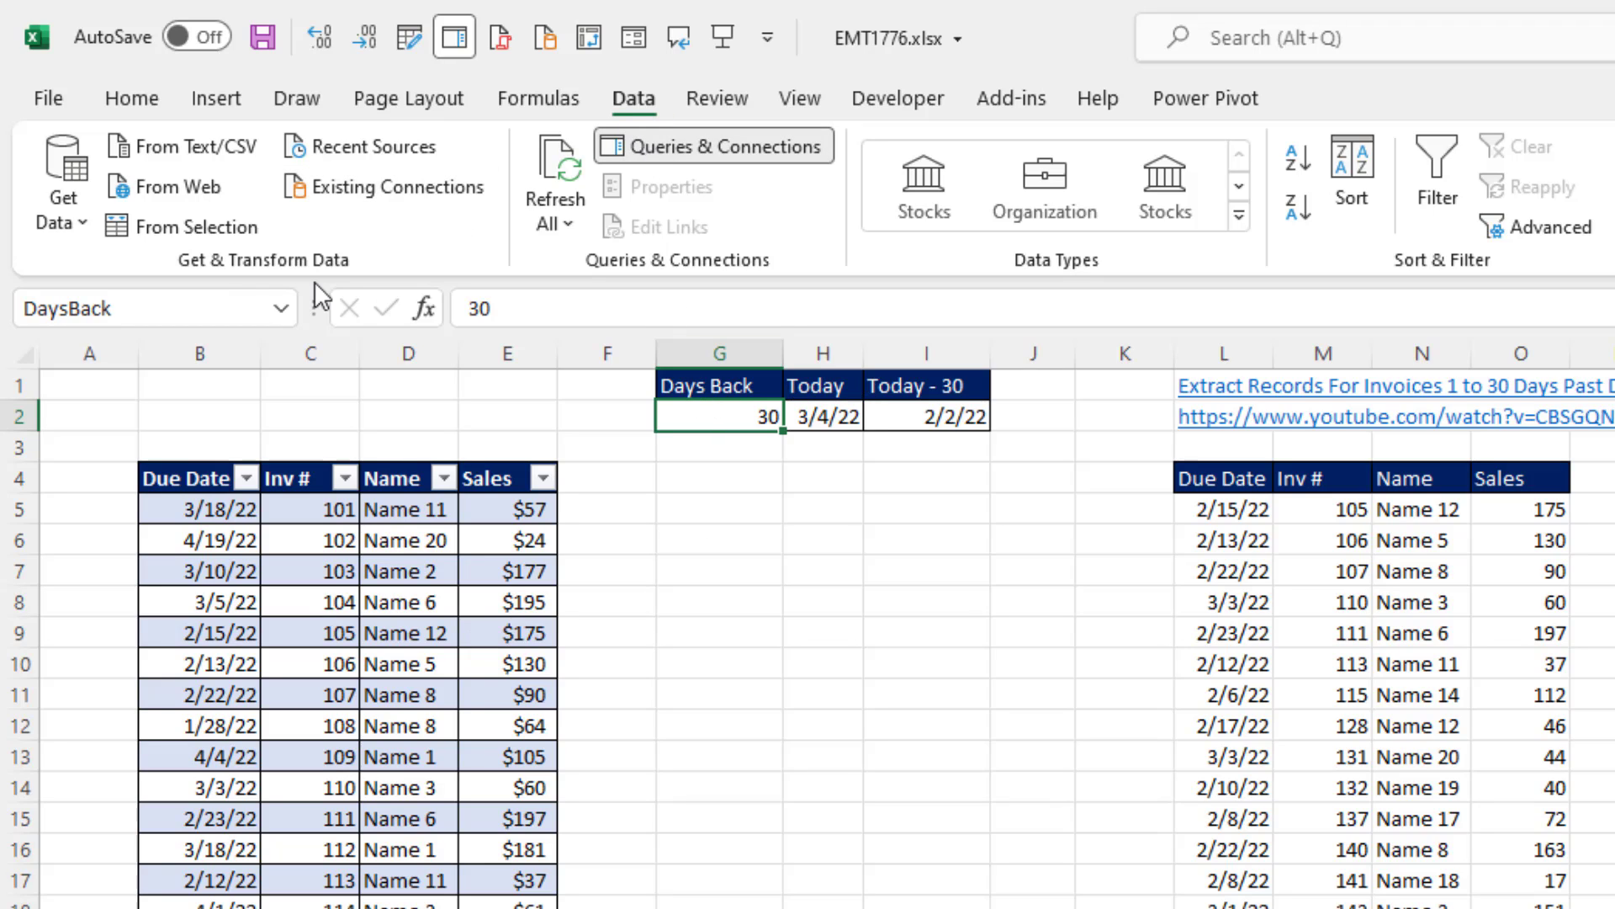
# Bring the DaysBack cell into Power Query and drill down to its single value in Column1.
pyautogui.click(173, 234)
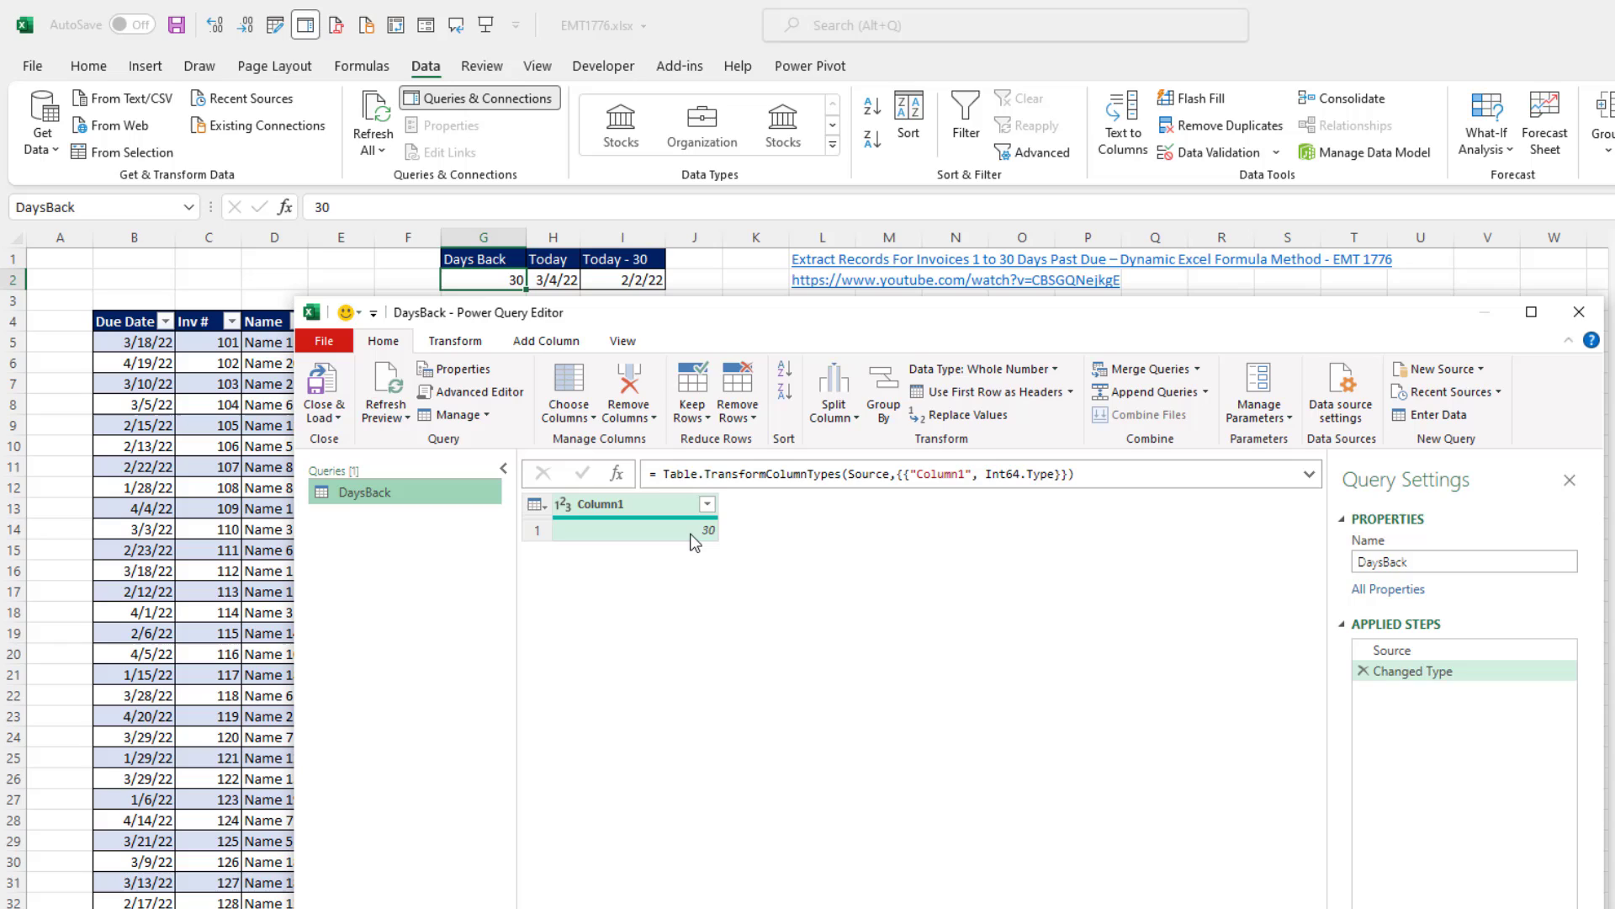
pyautogui.rightClick(692, 538)
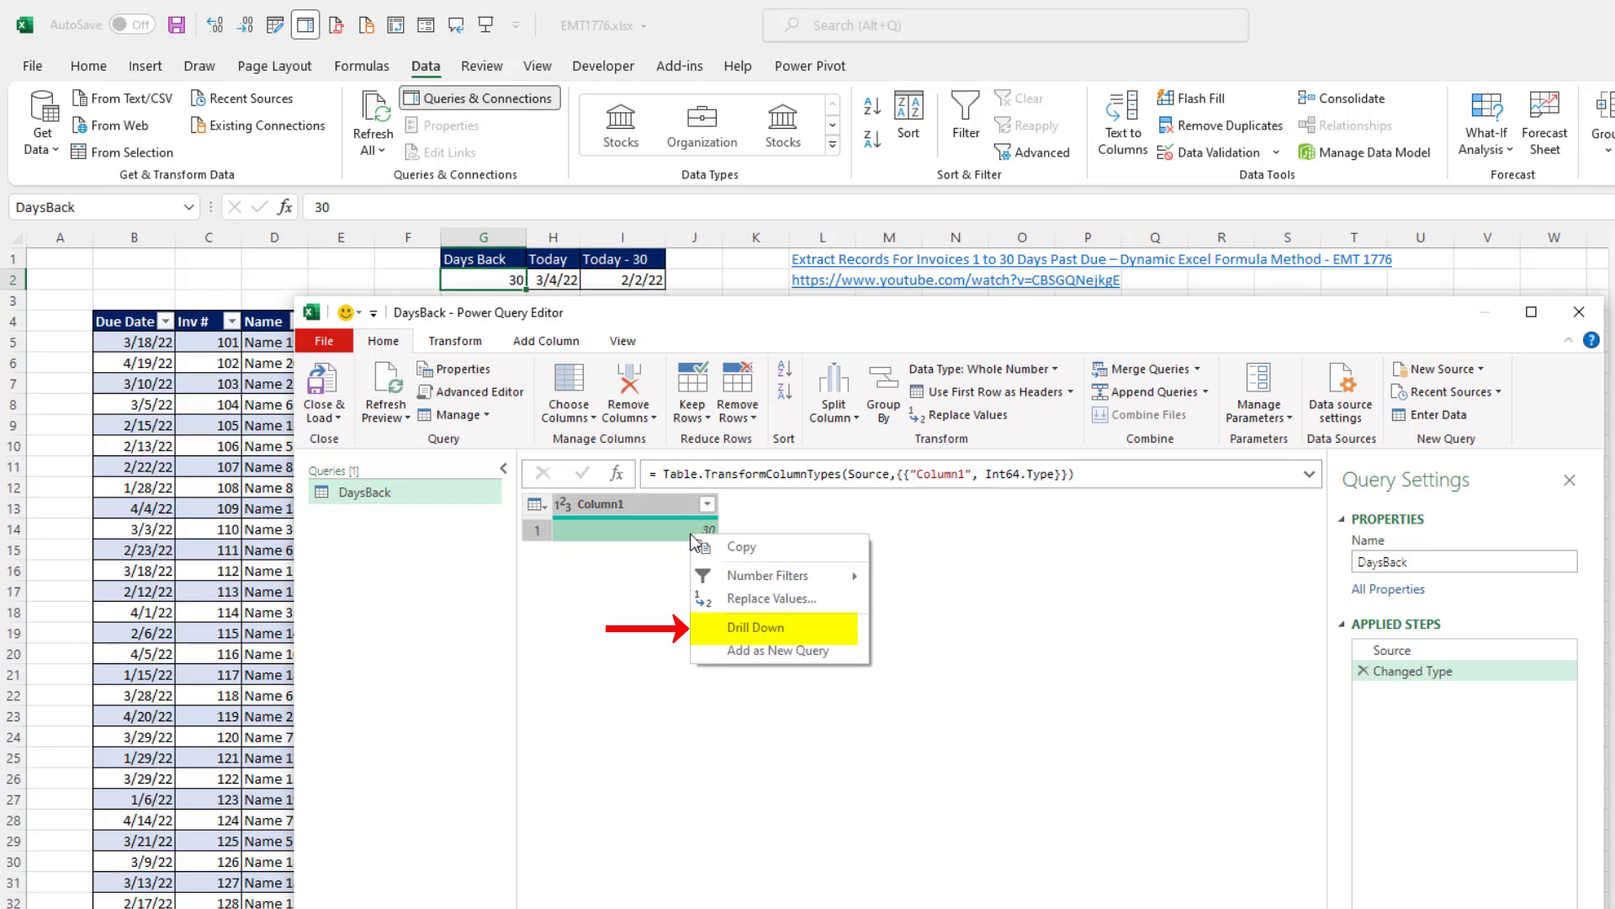
pyautogui.click(756, 629)
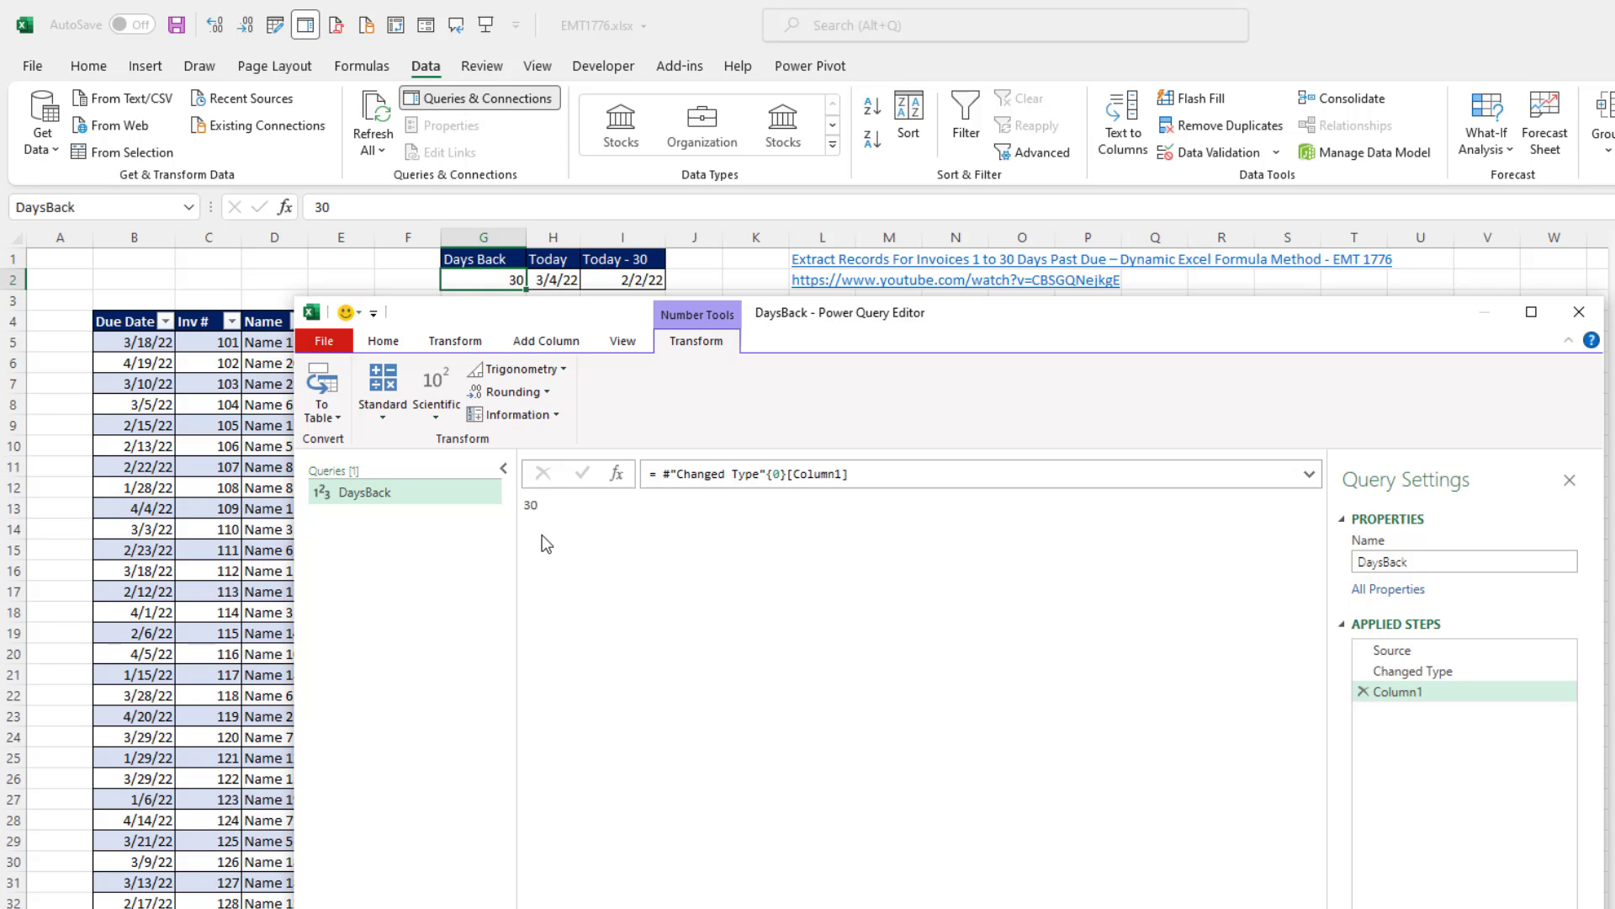
# Close the Power Query Editor and load the DaysBack query as Only Create Connection.
pyautogui.click(383, 340)
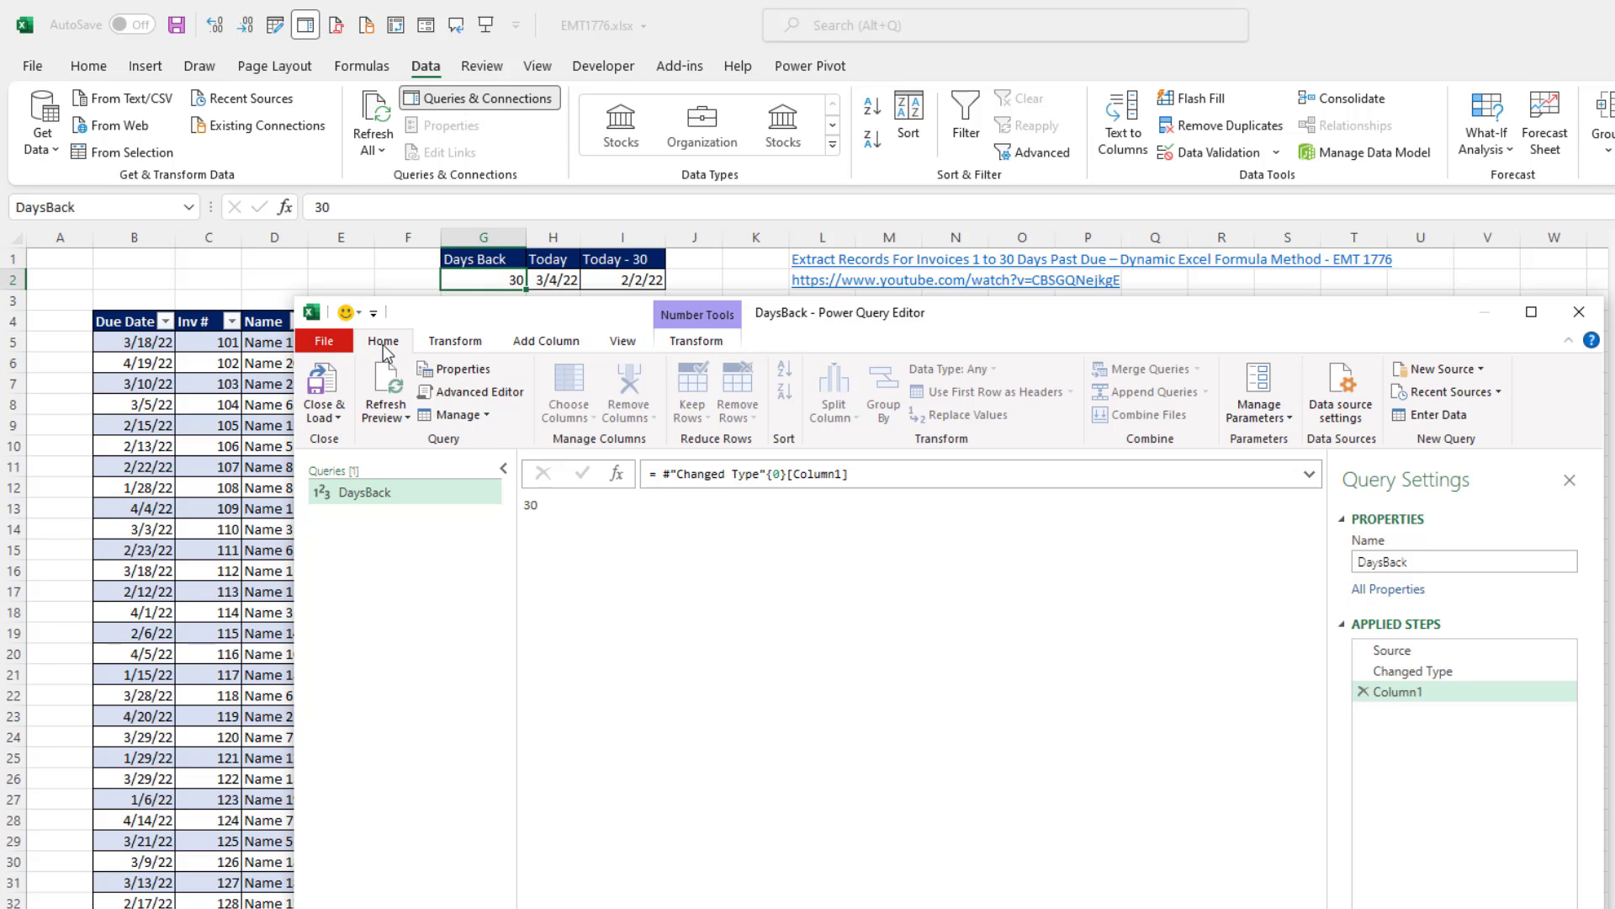
pyautogui.click(339, 421)
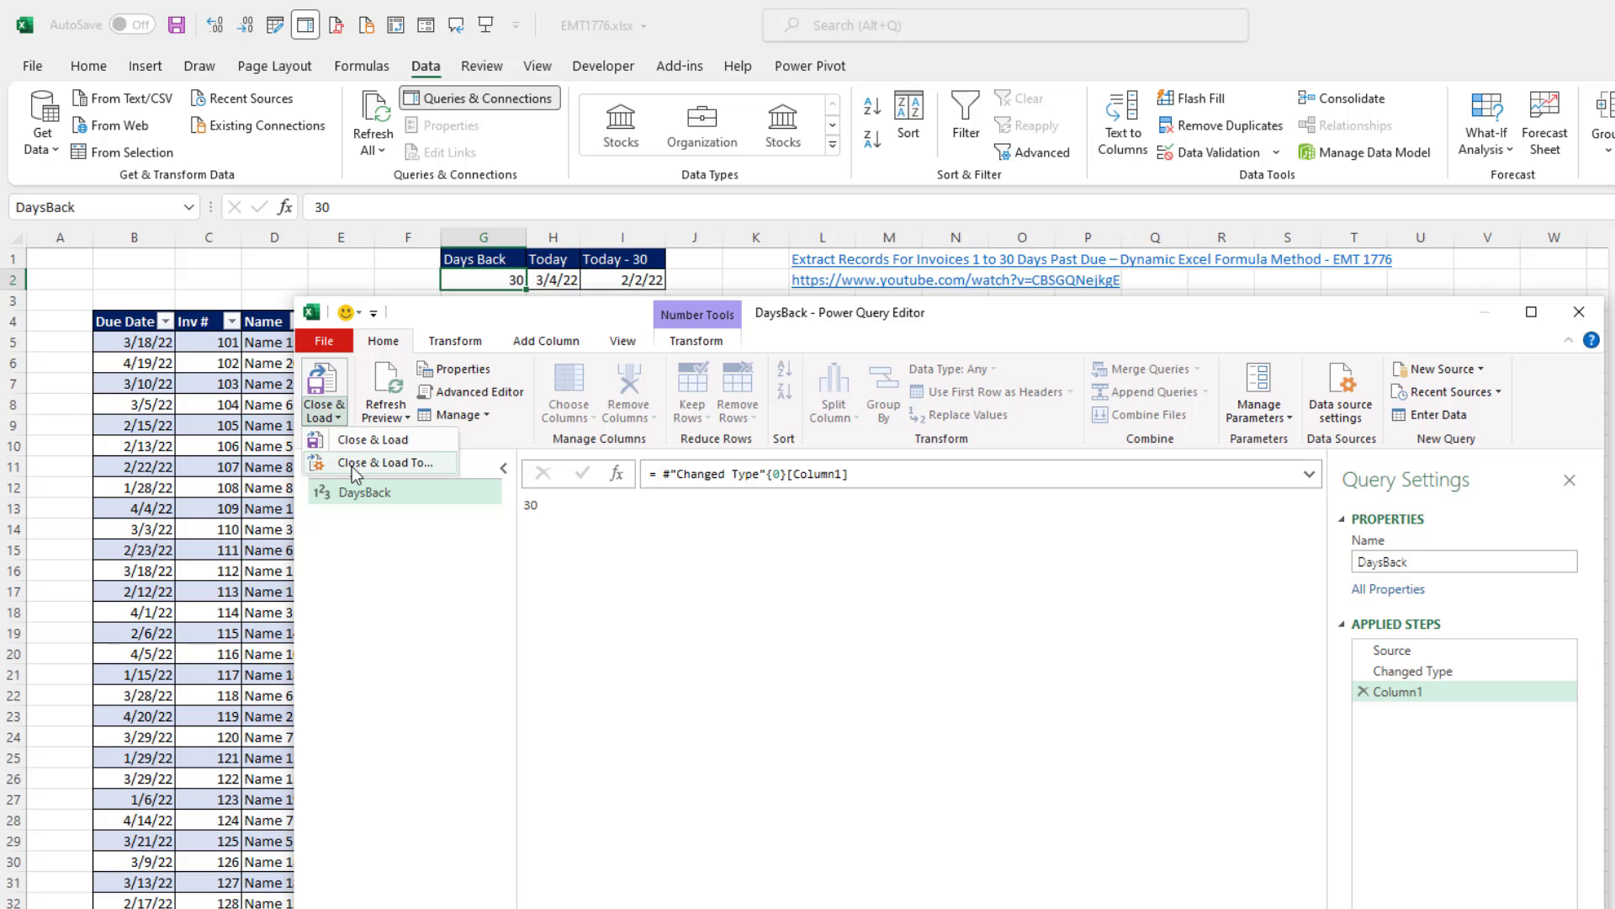
pyautogui.click(357, 464)
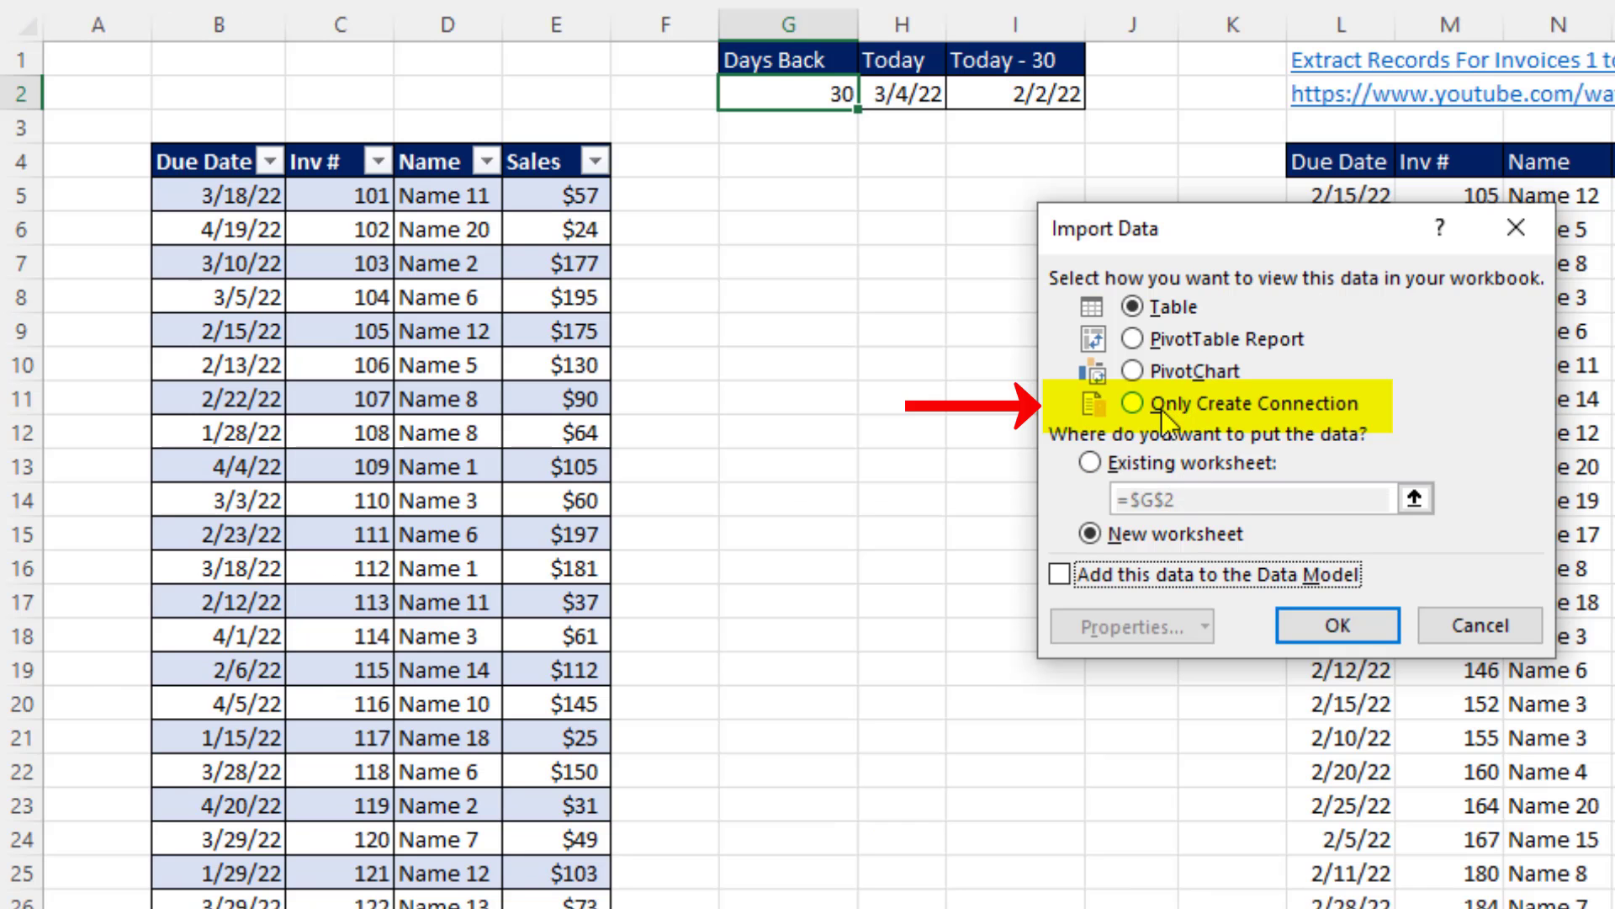
pyautogui.click(1161, 409)
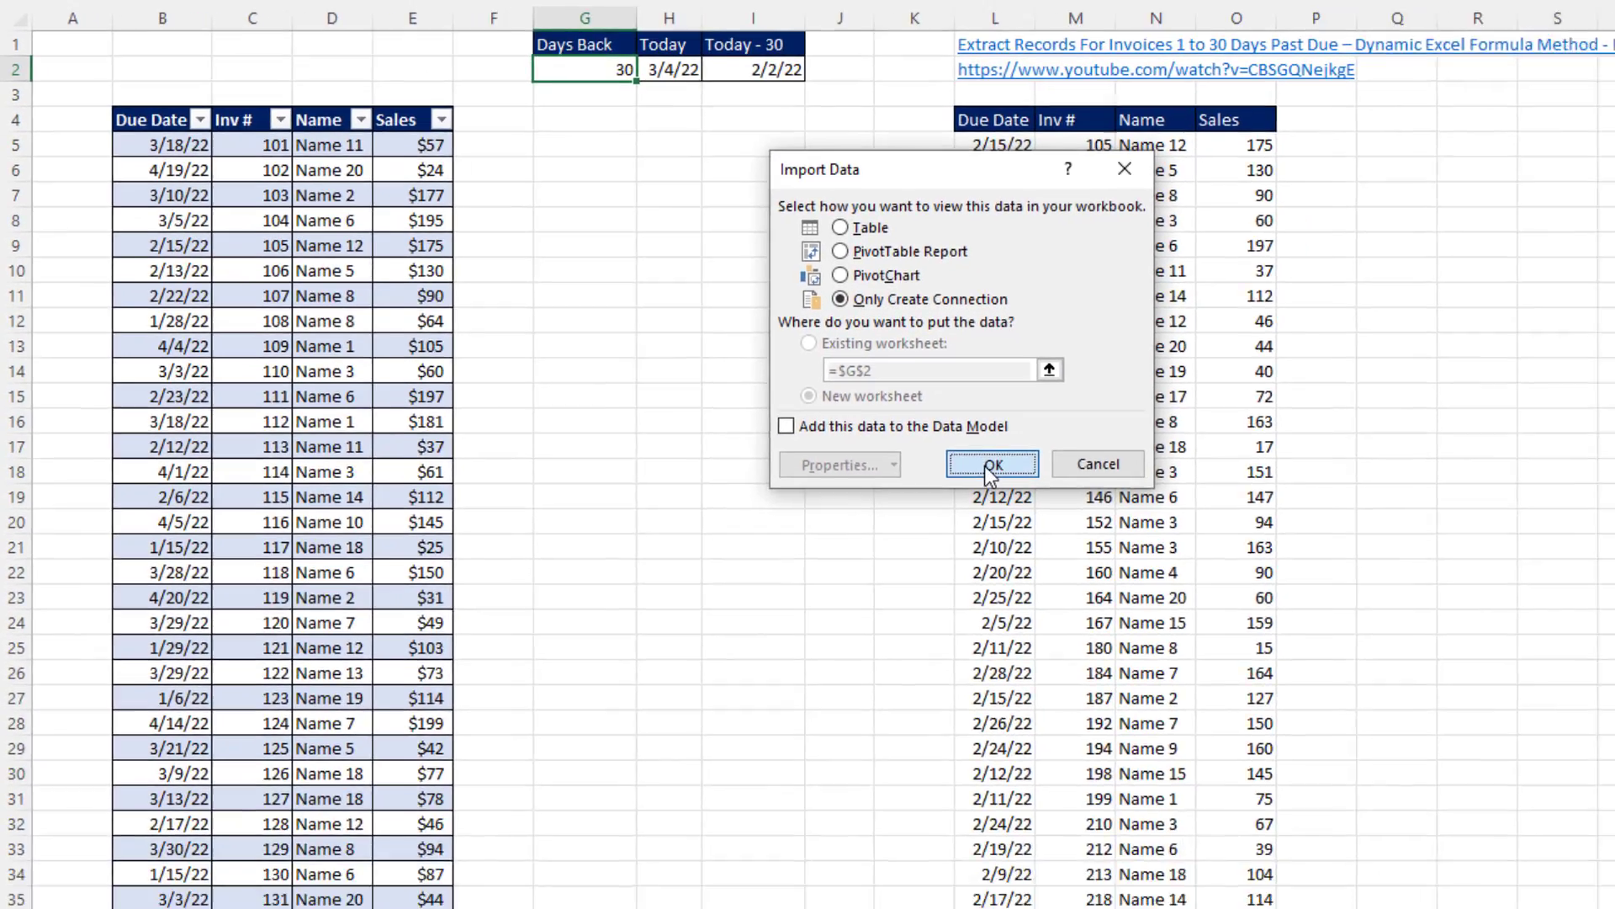
pyautogui.click(1338, 625)
pyautogui.moveTo(1414, 185)
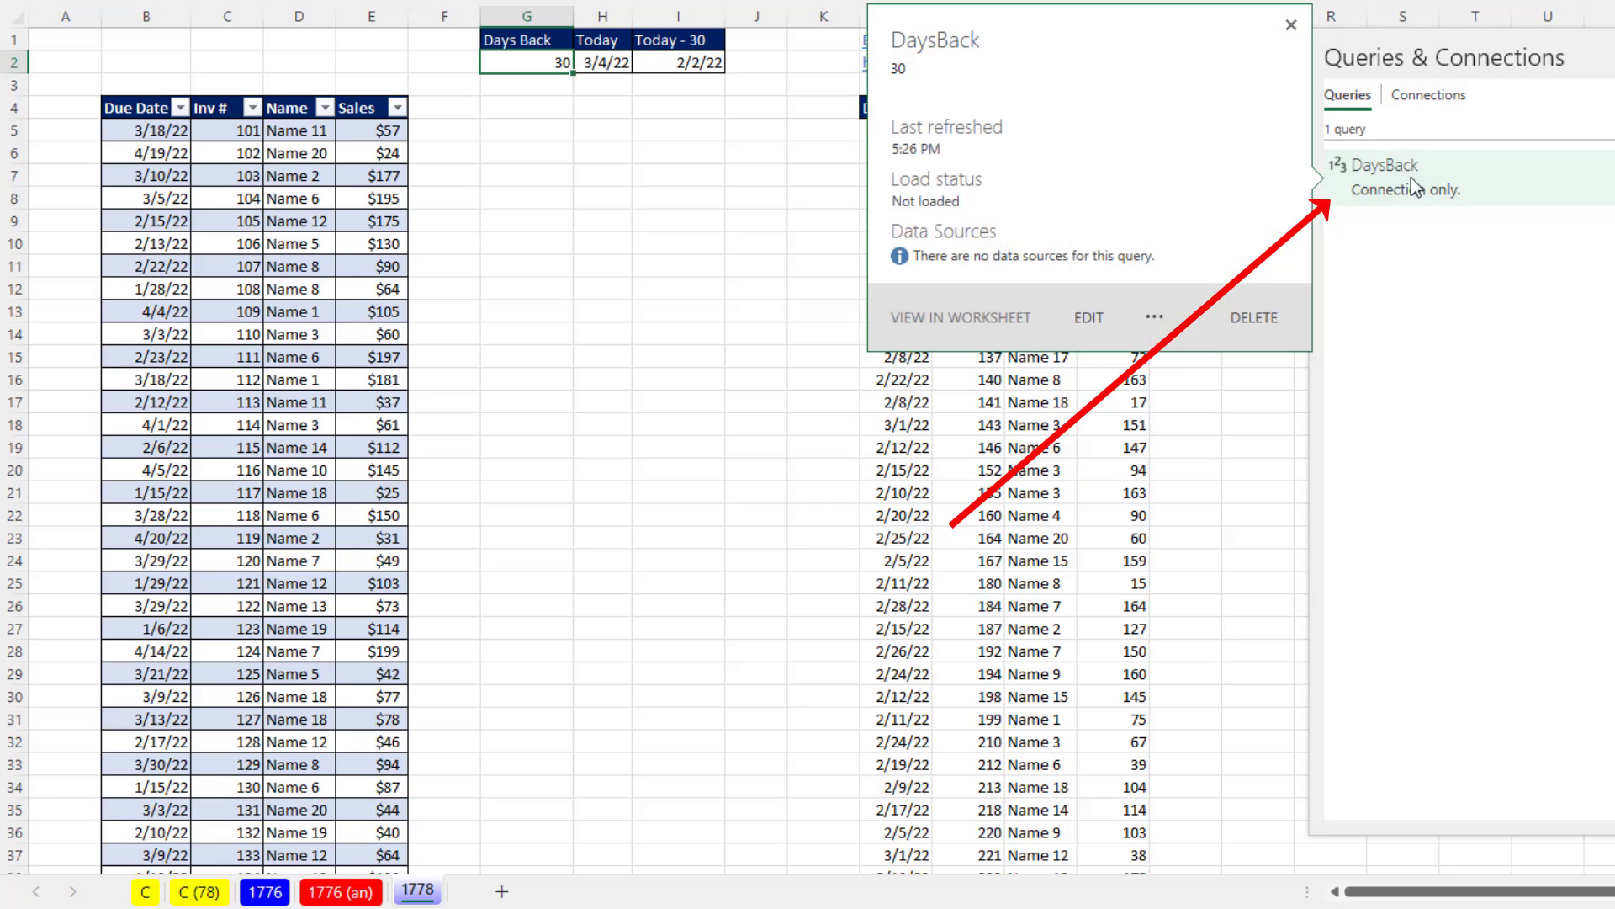
# Bring the invoice table with Due Date, Inv #, Name and Sales into Power Query and name the query PastDueInv.
pyautogui.click(273, 148)
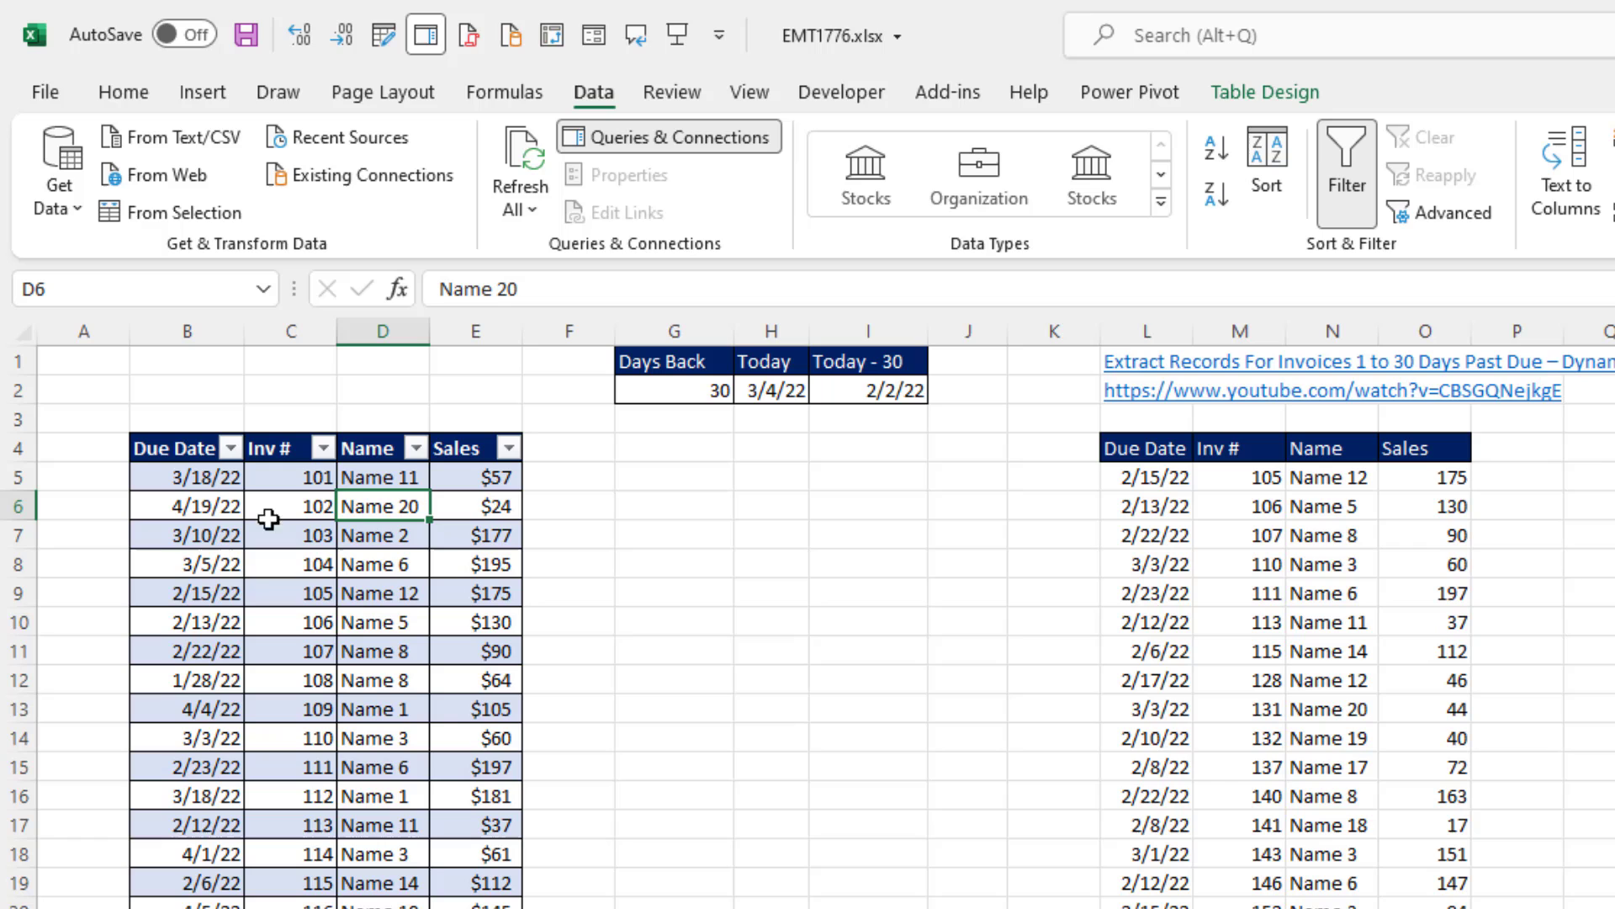
pyautogui.click(123, 221)
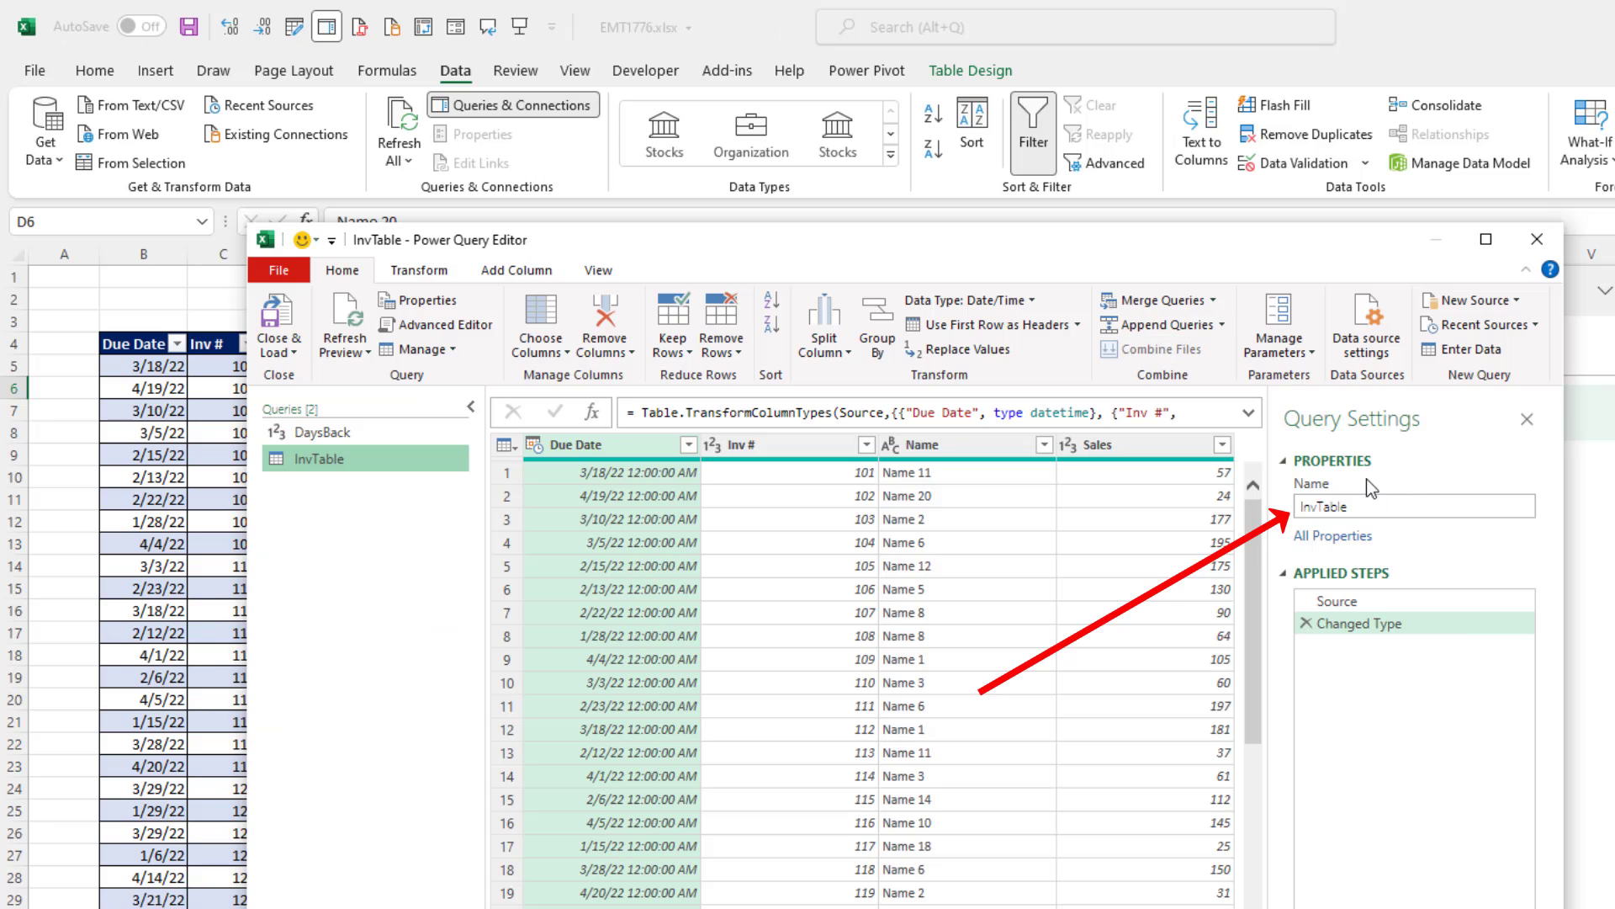
pyautogui.doubleClick(1416, 508)
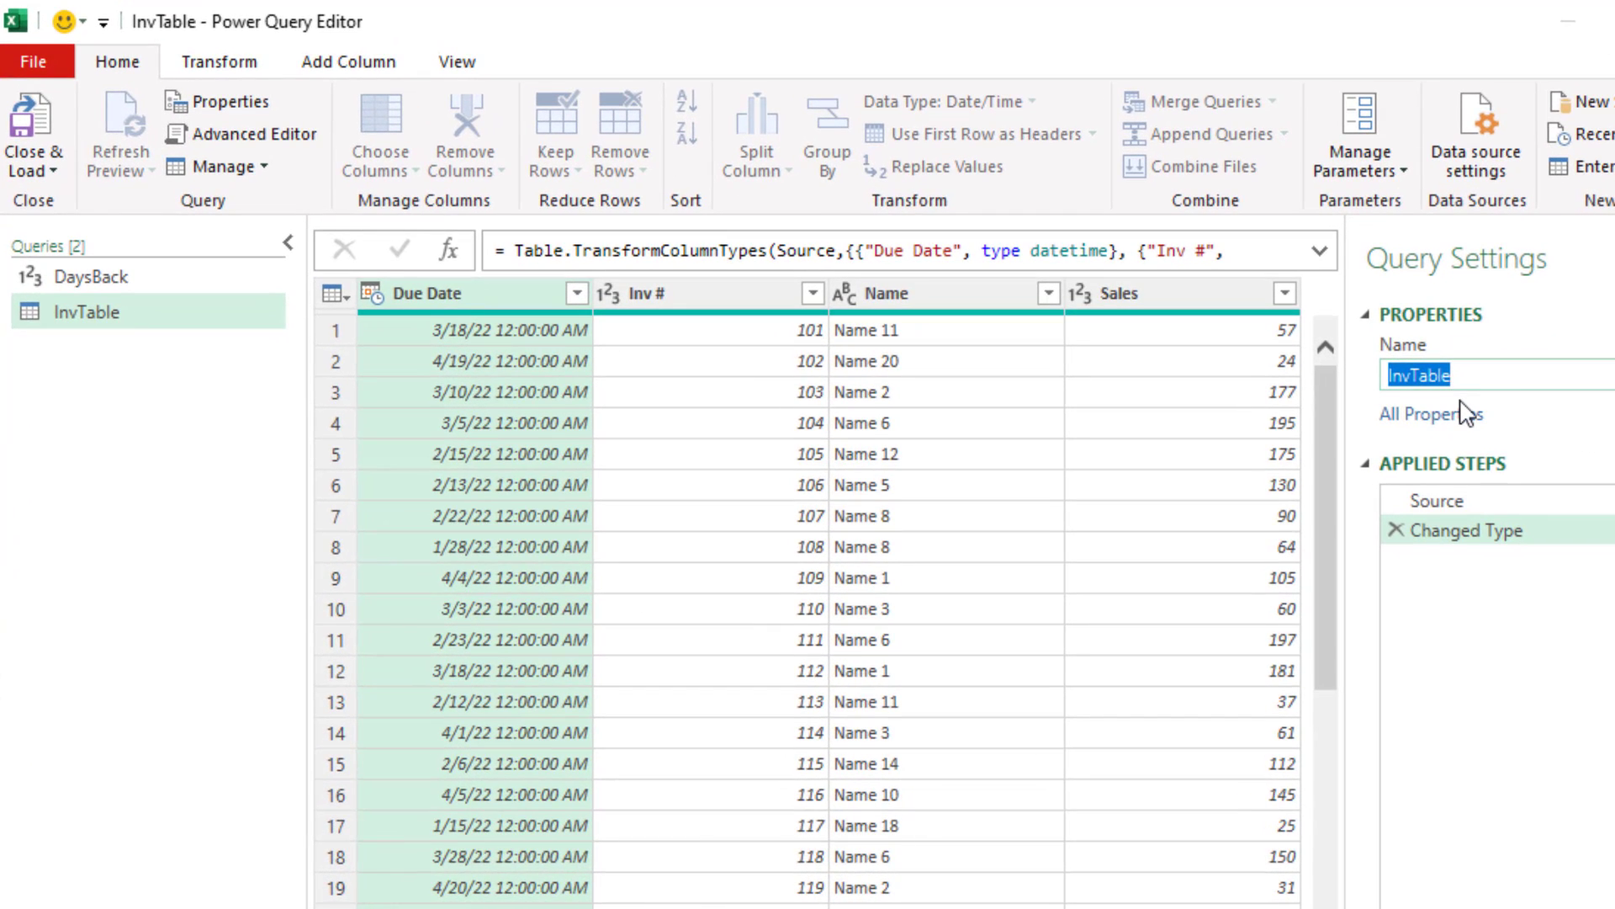
pyautogui.write('PastDueInv')
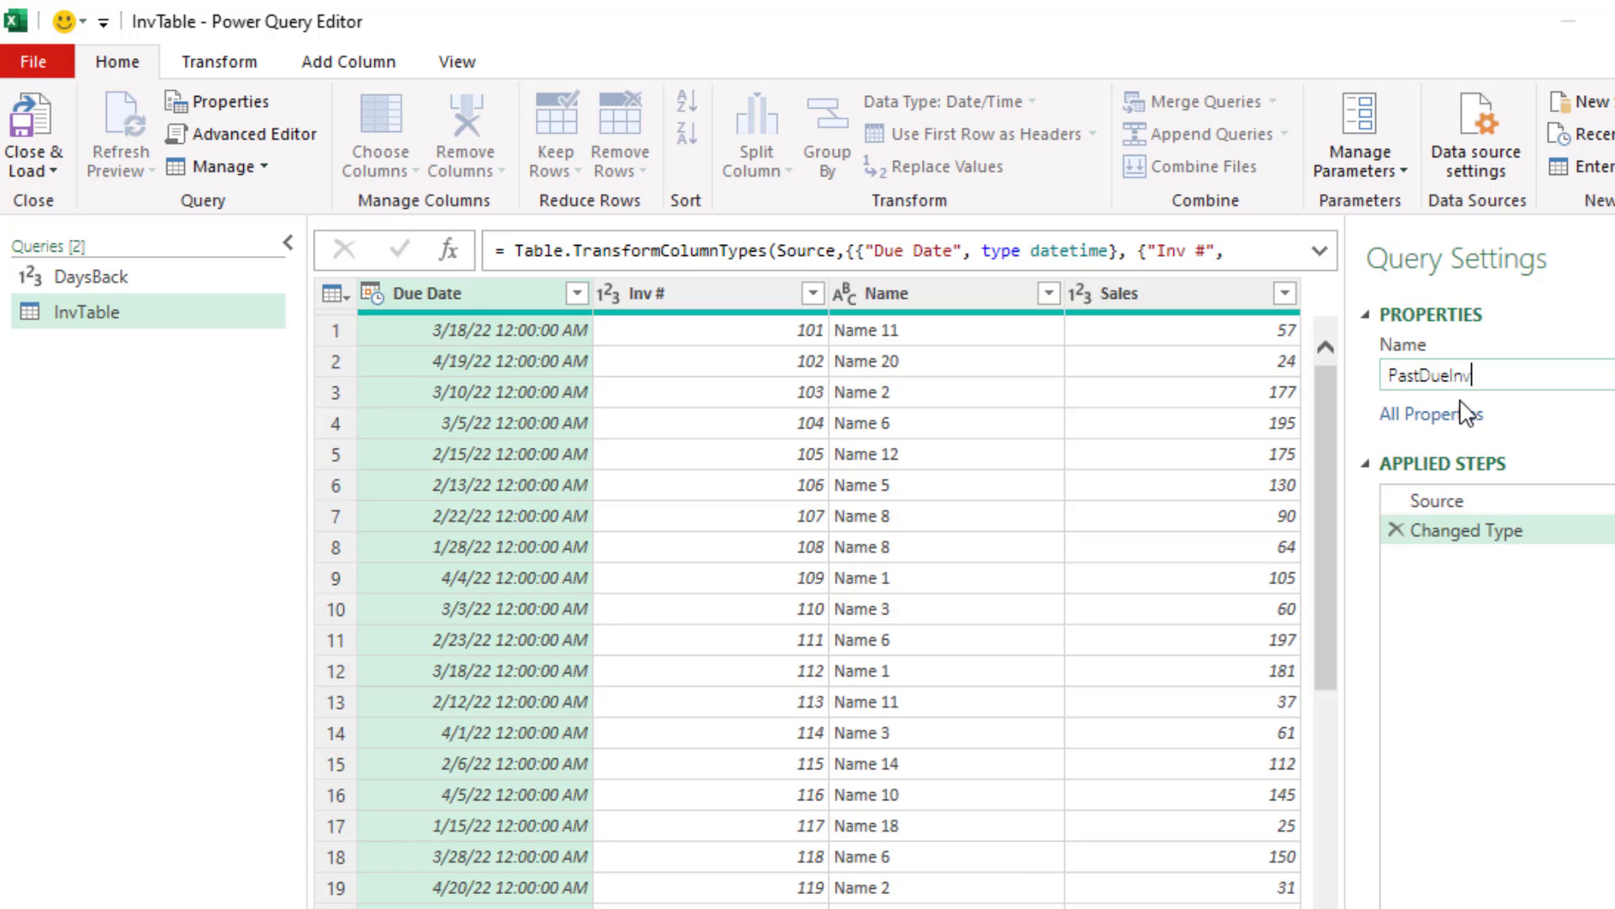
pyautogui.press('Return')
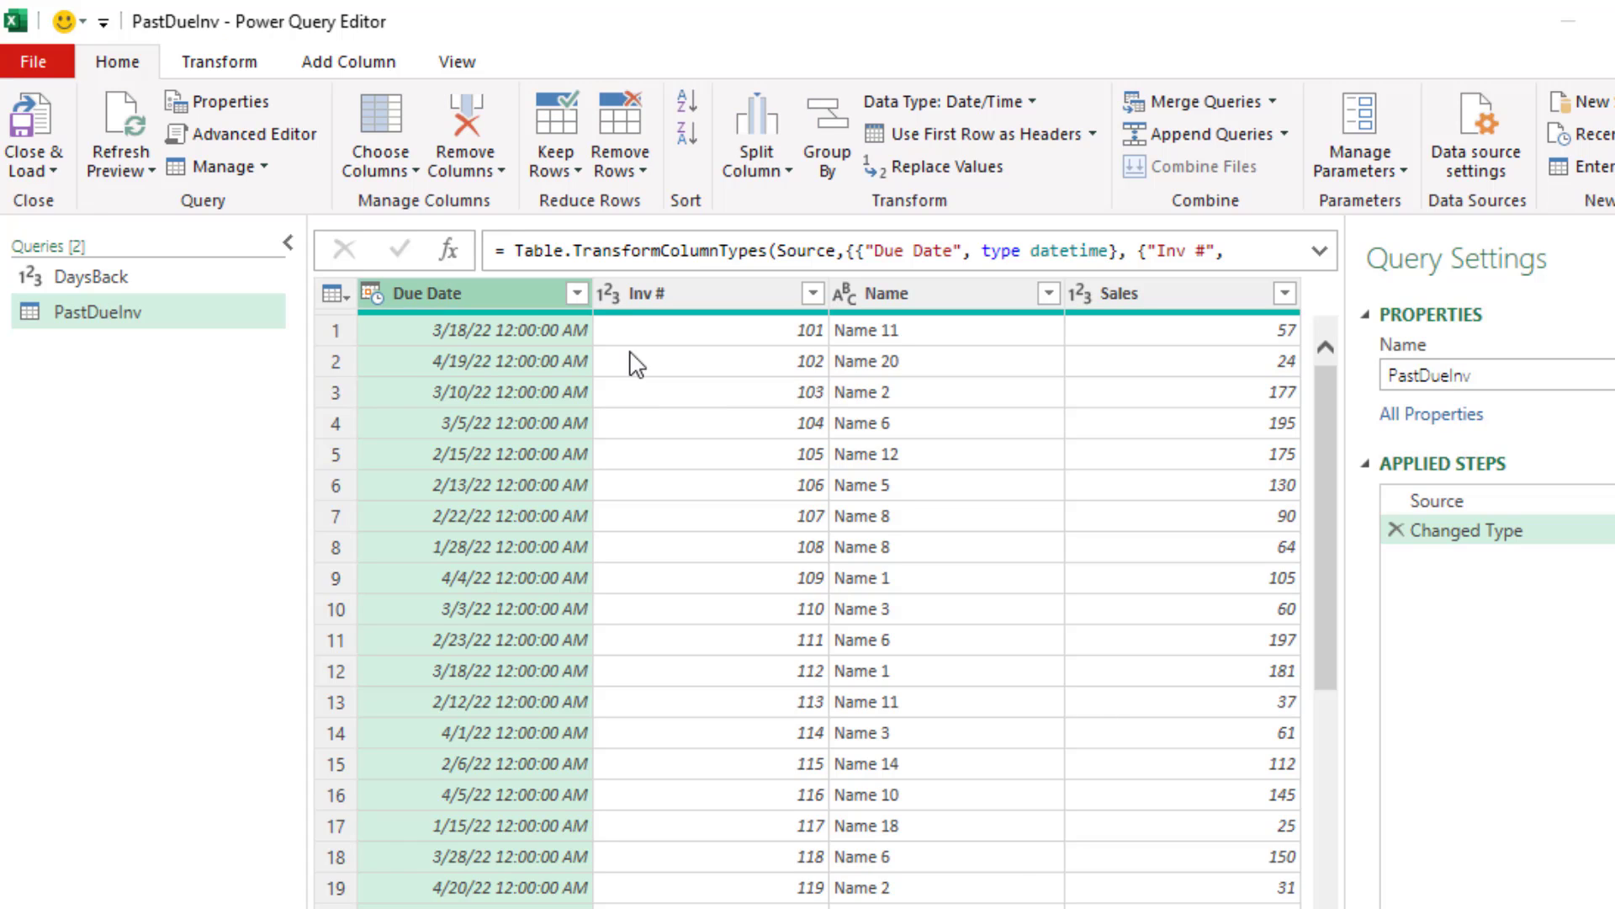
# Filter the Due Date column to keep rows in the previous 30 days.
pyautogui.click(577, 294)
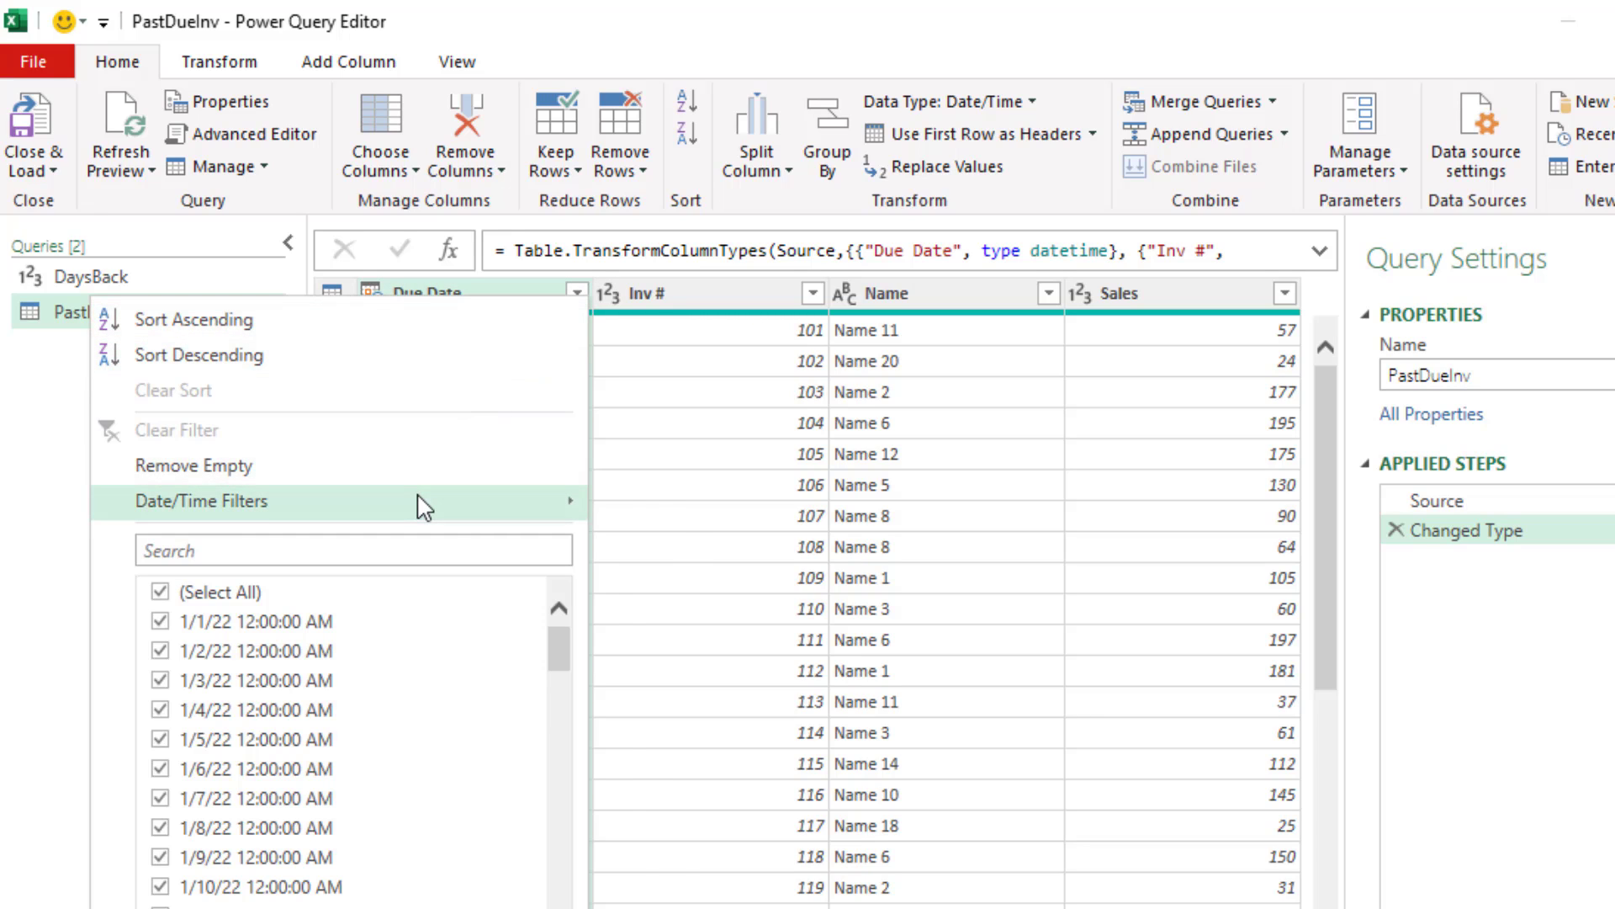
pyautogui.moveTo(424, 508)
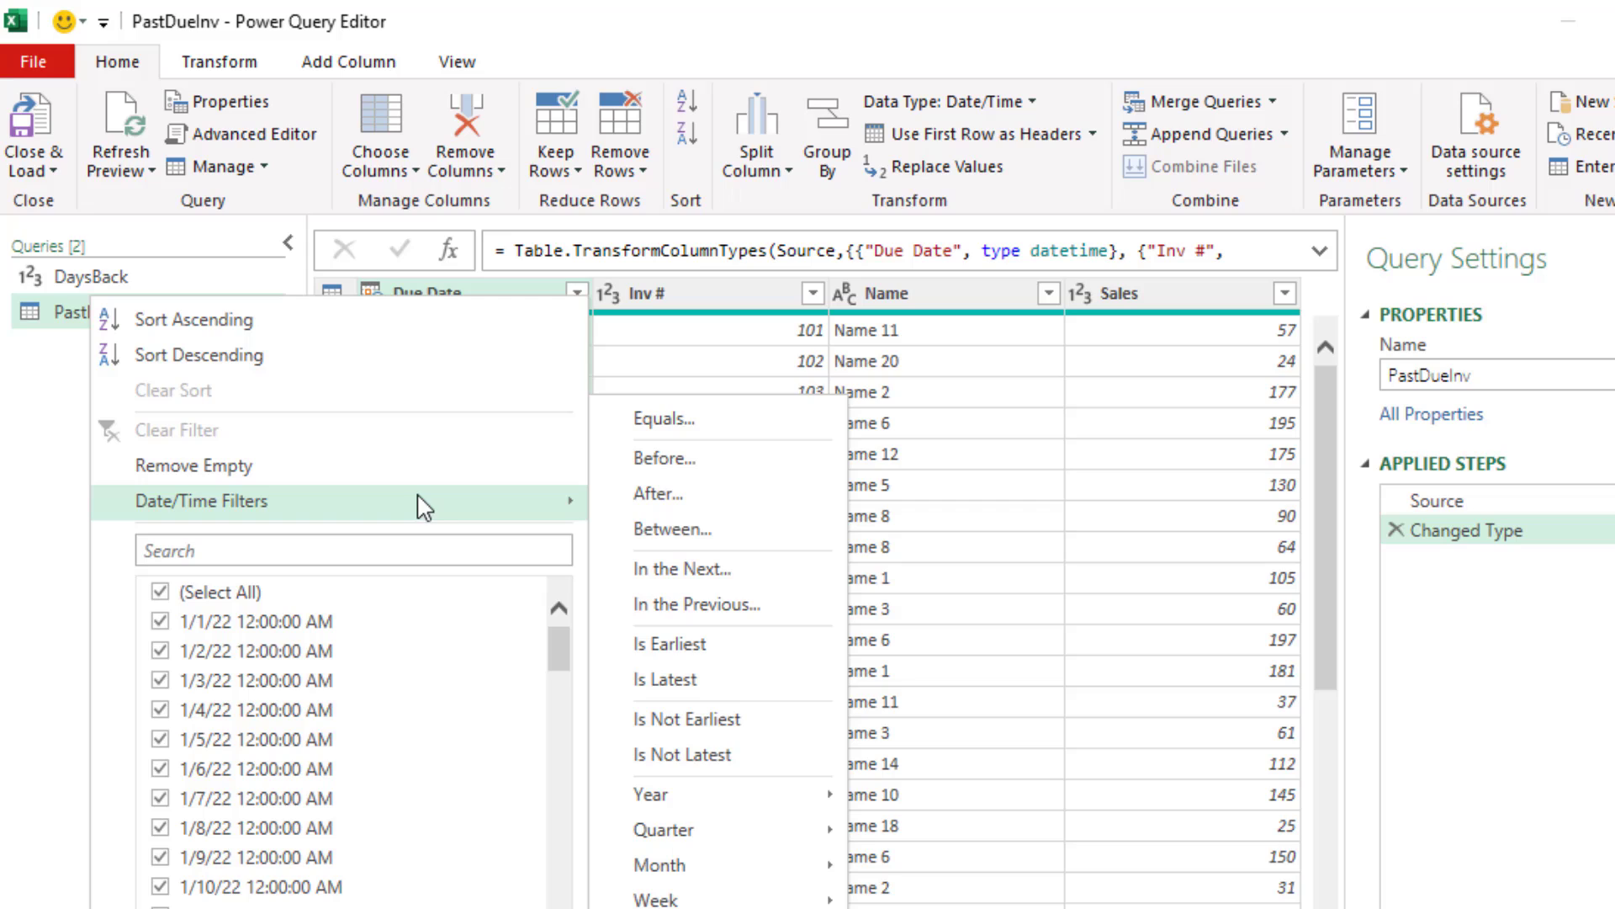
pyautogui.click(778, 617)
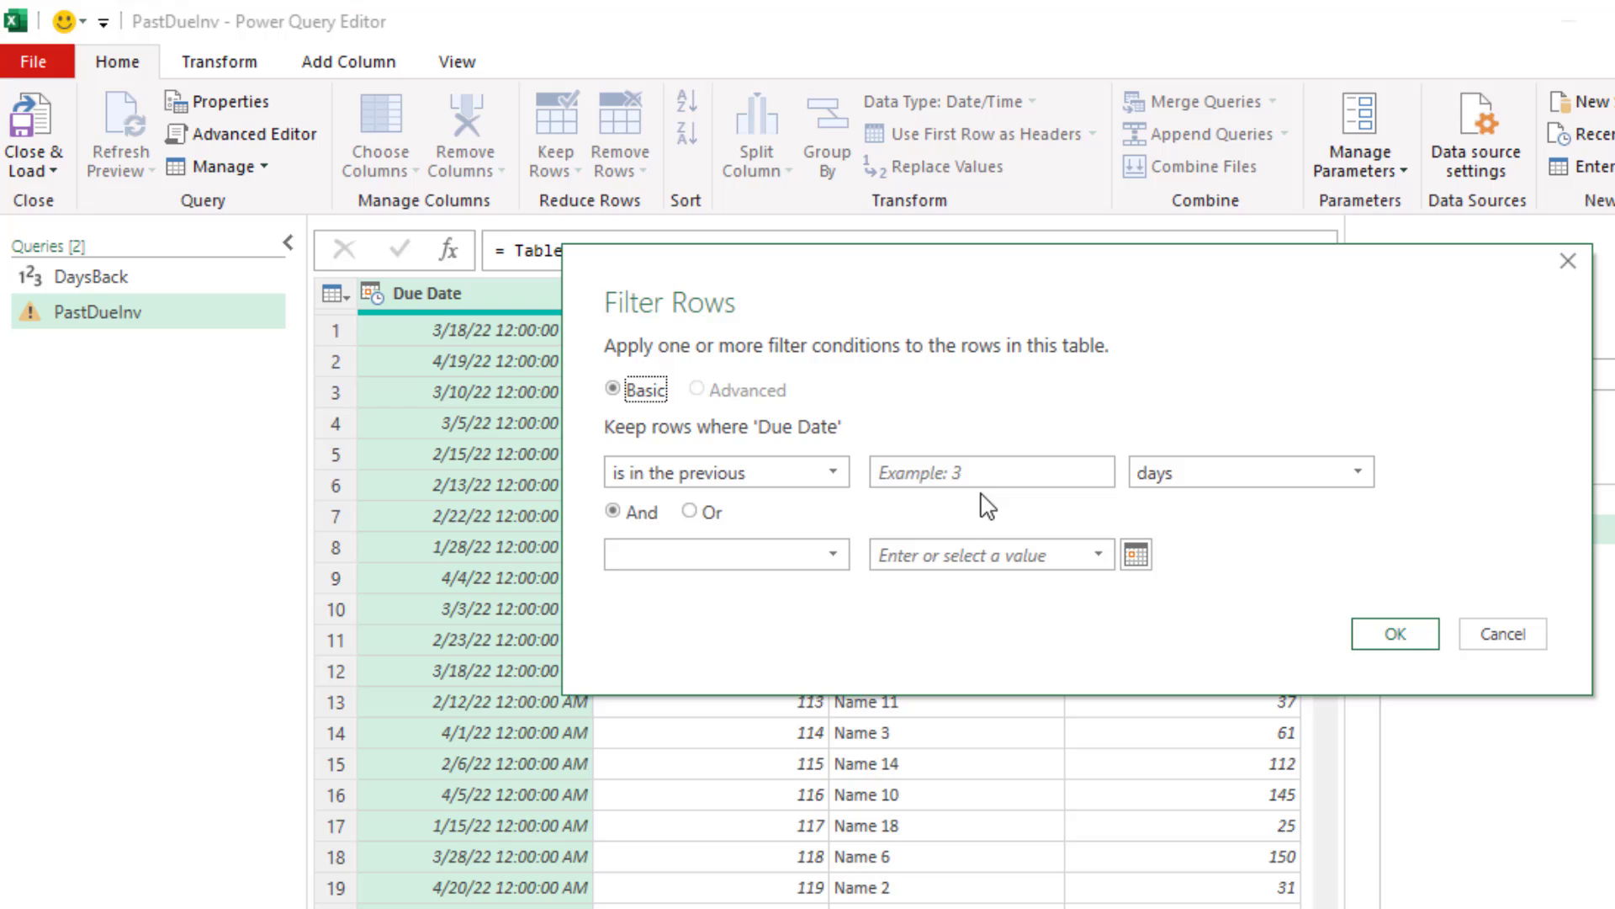
pyautogui.click(1014, 465)
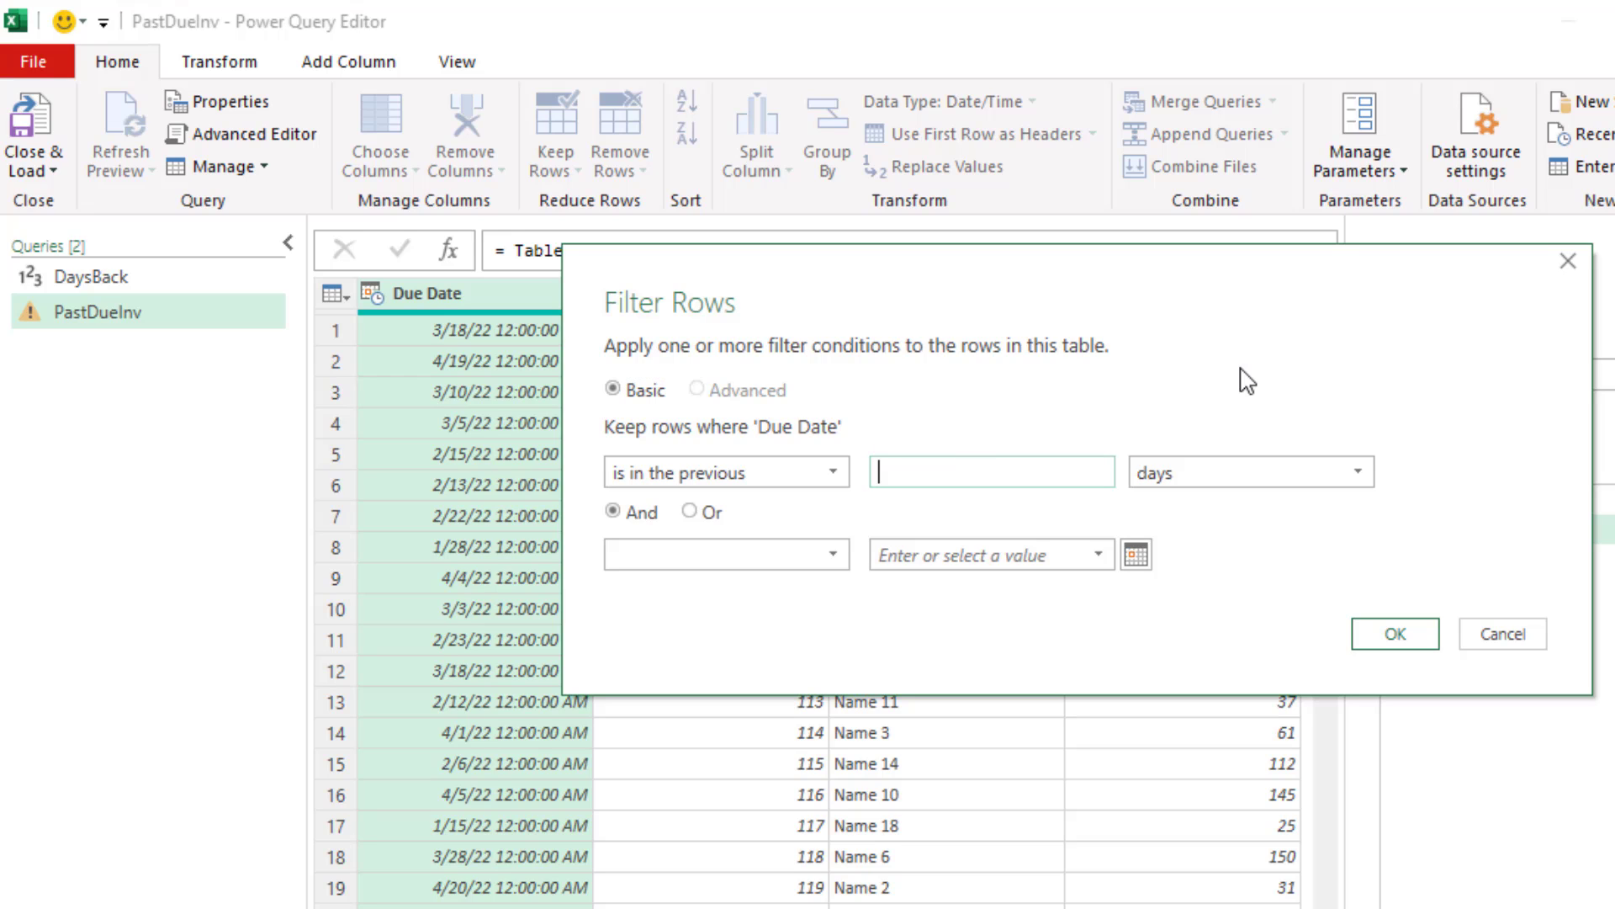
pyautogui.click(1393, 637)
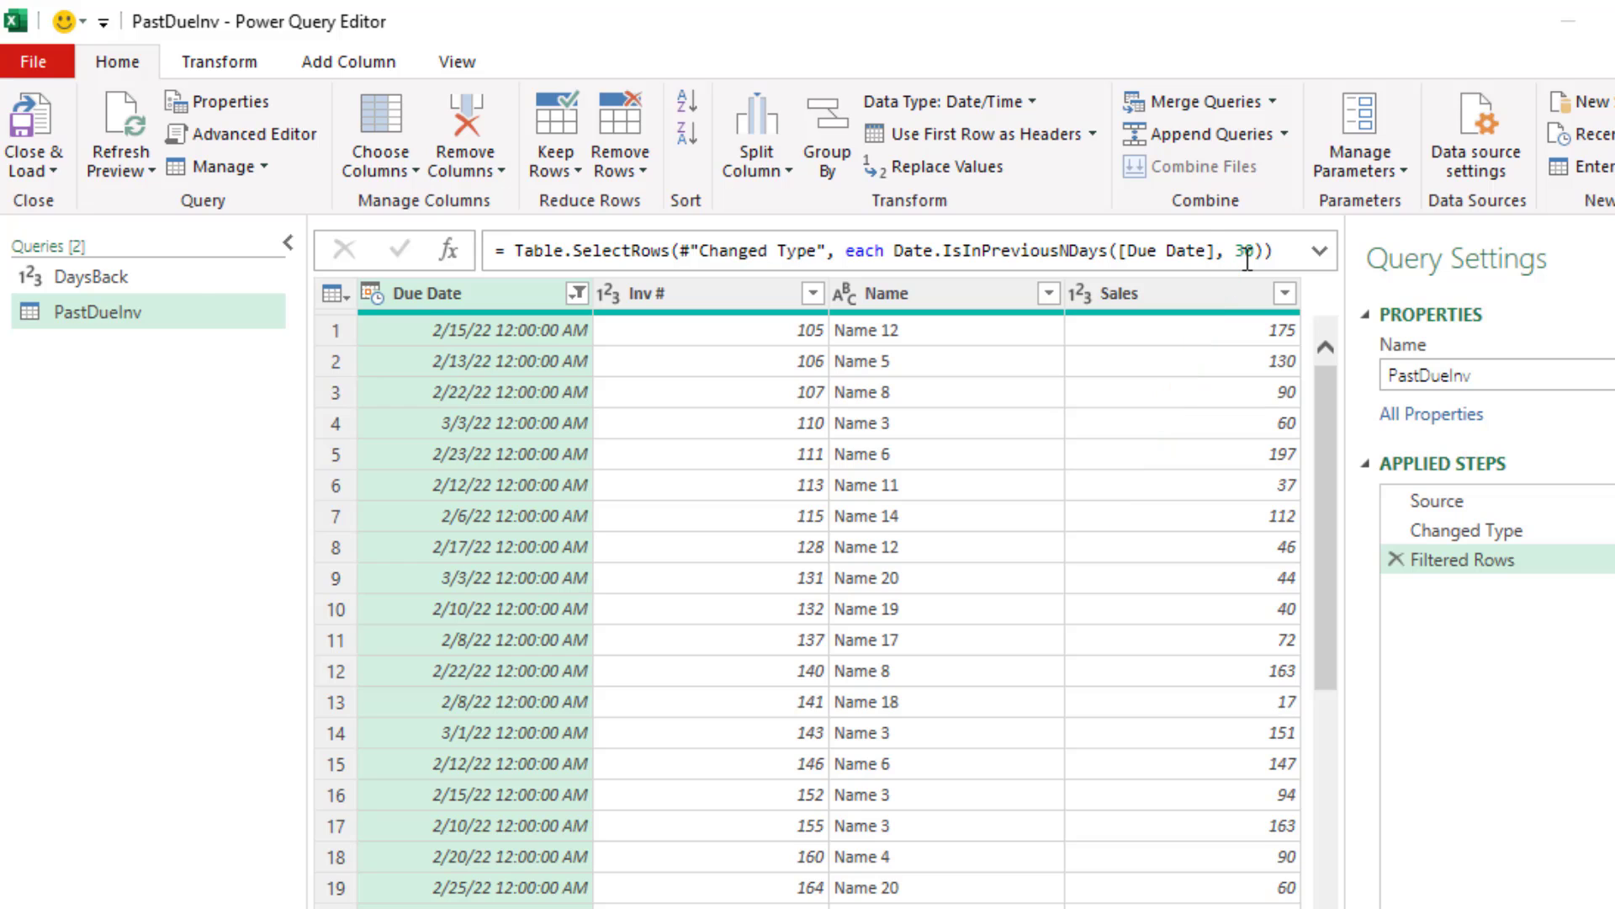
# Replace the hard-coded 30 in the Filtered Rows formula's Date.IsInPreviousNDays function with the DaysBack query.
pyautogui.doubleClick(1246, 251)
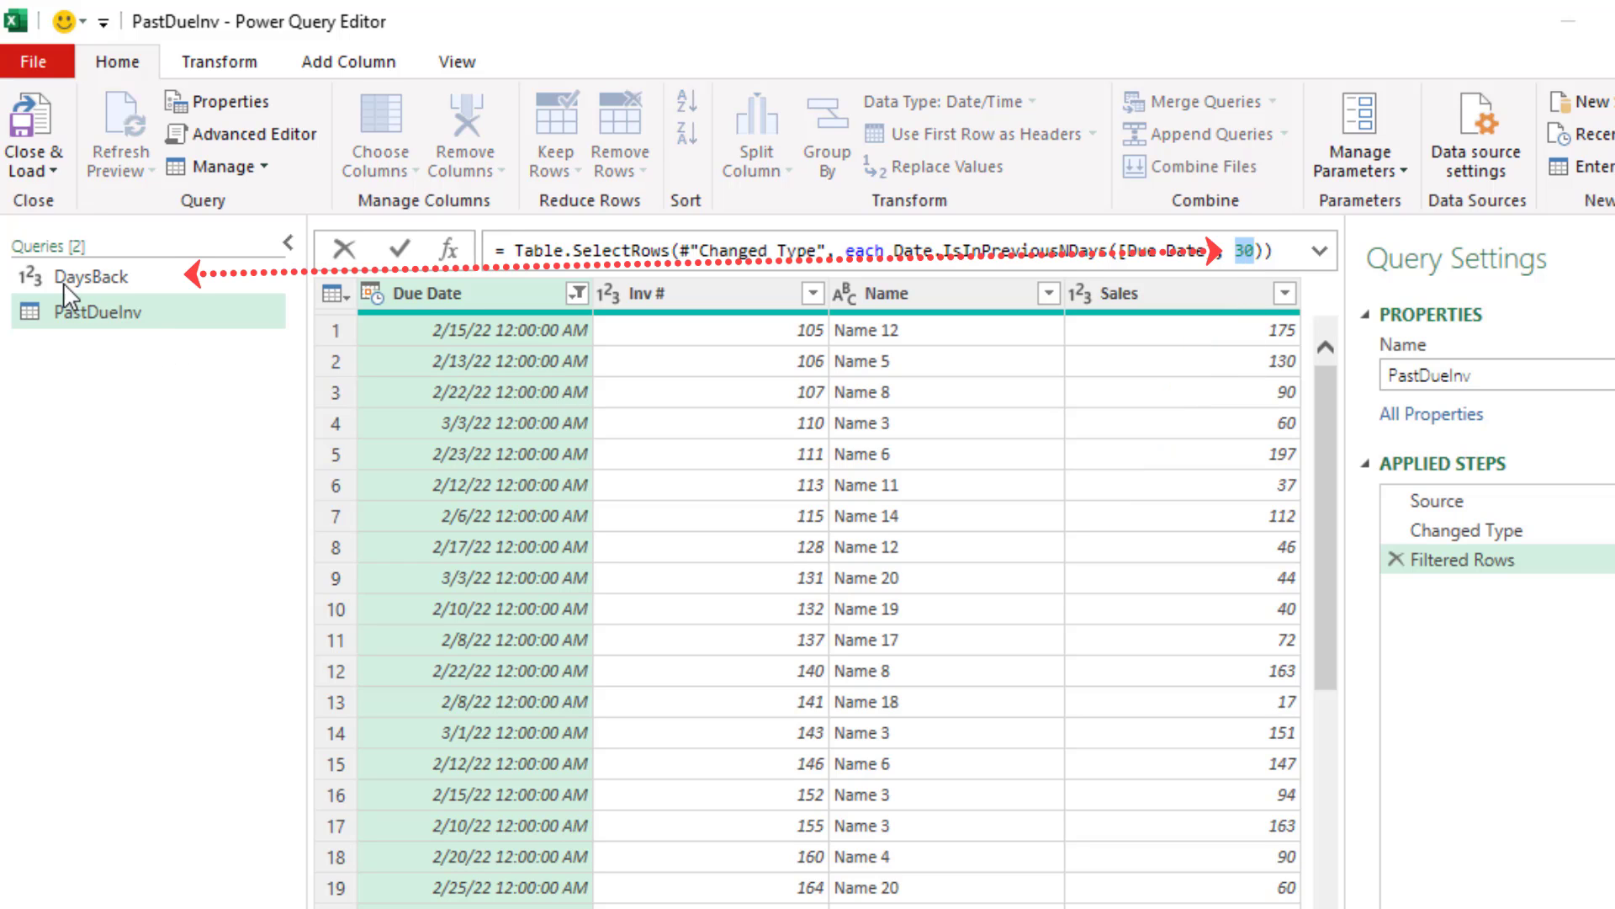
pyautogui.write('Dates')
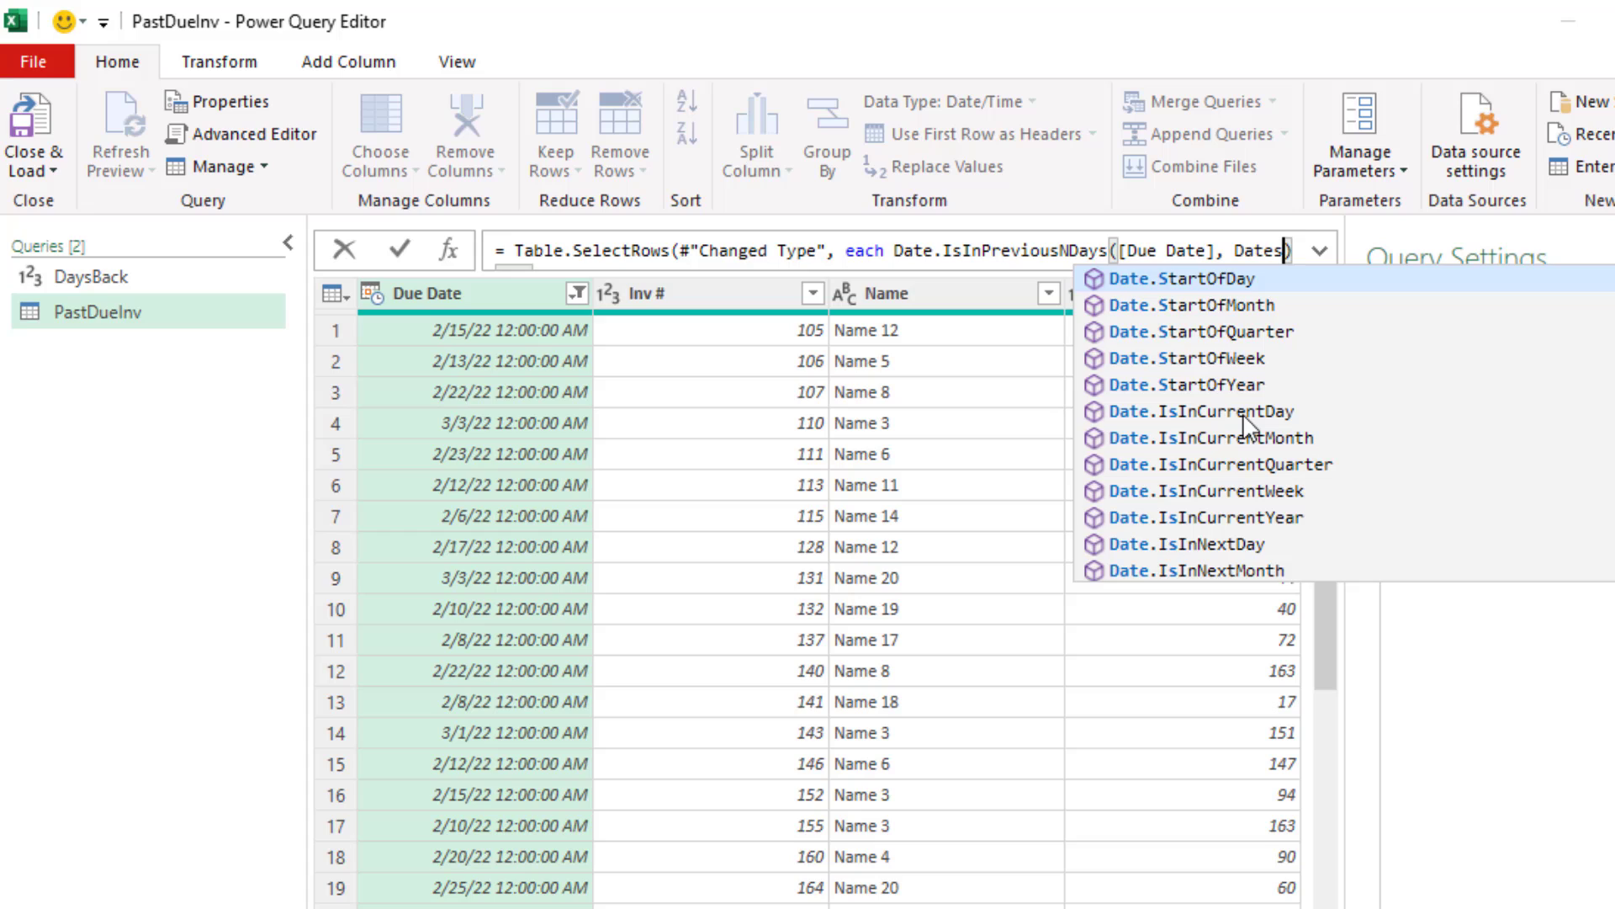
pyautogui.write('Back')
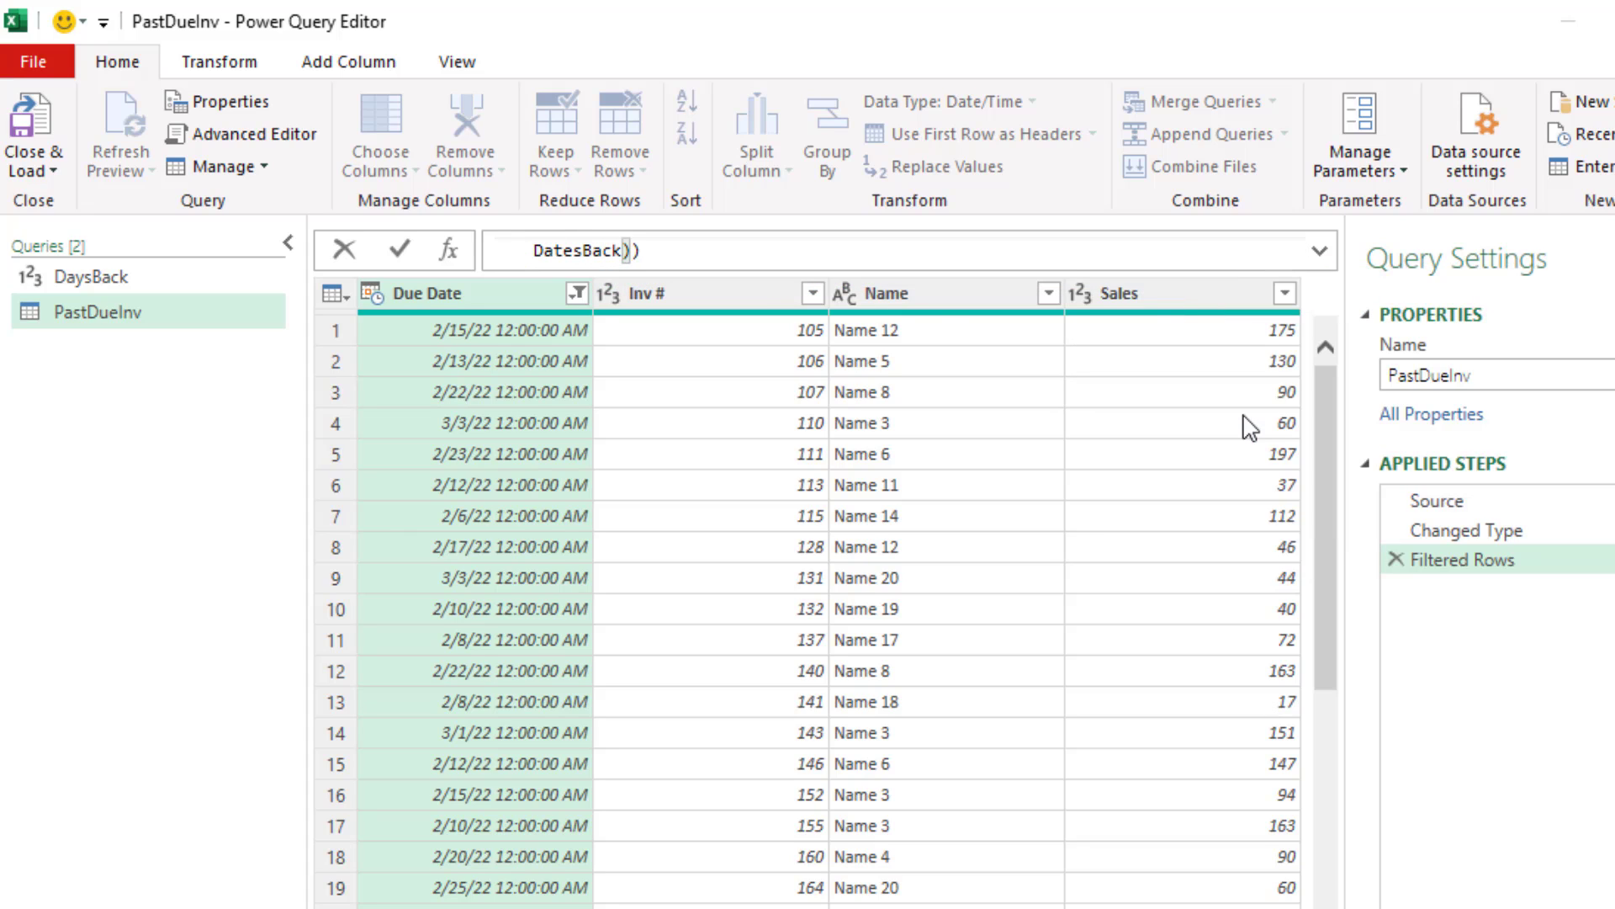
pyautogui.press('Return')
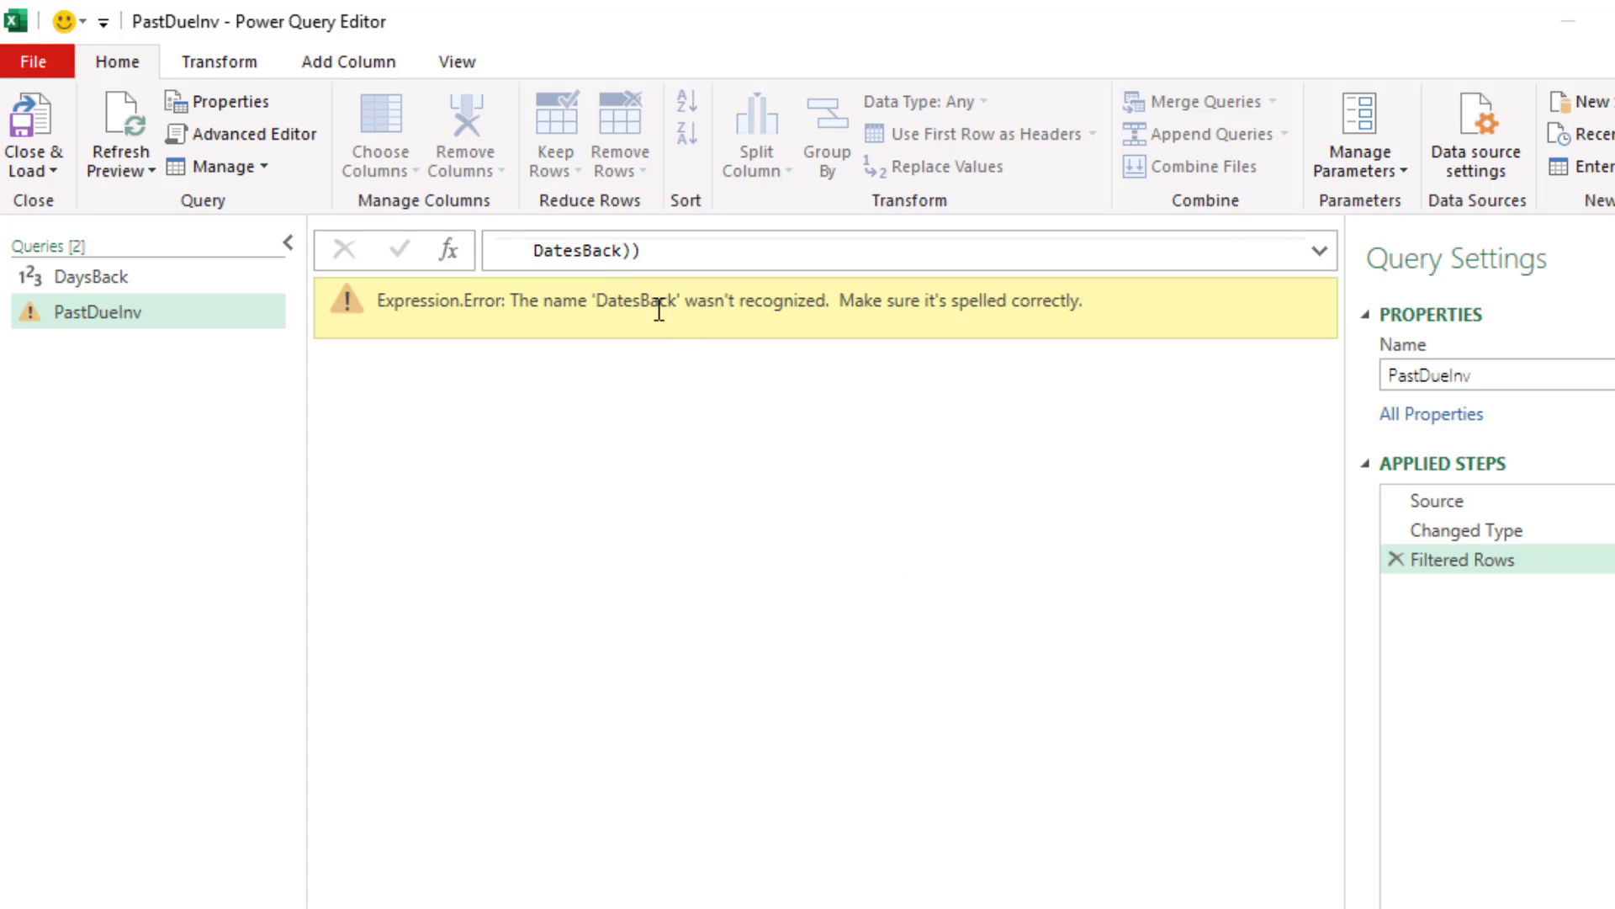
pyautogui.click(578, 250)
pyautogui.press('BackSpace')
pyautogui.press('BackSpace')
pyautogui.press('BackSpace')
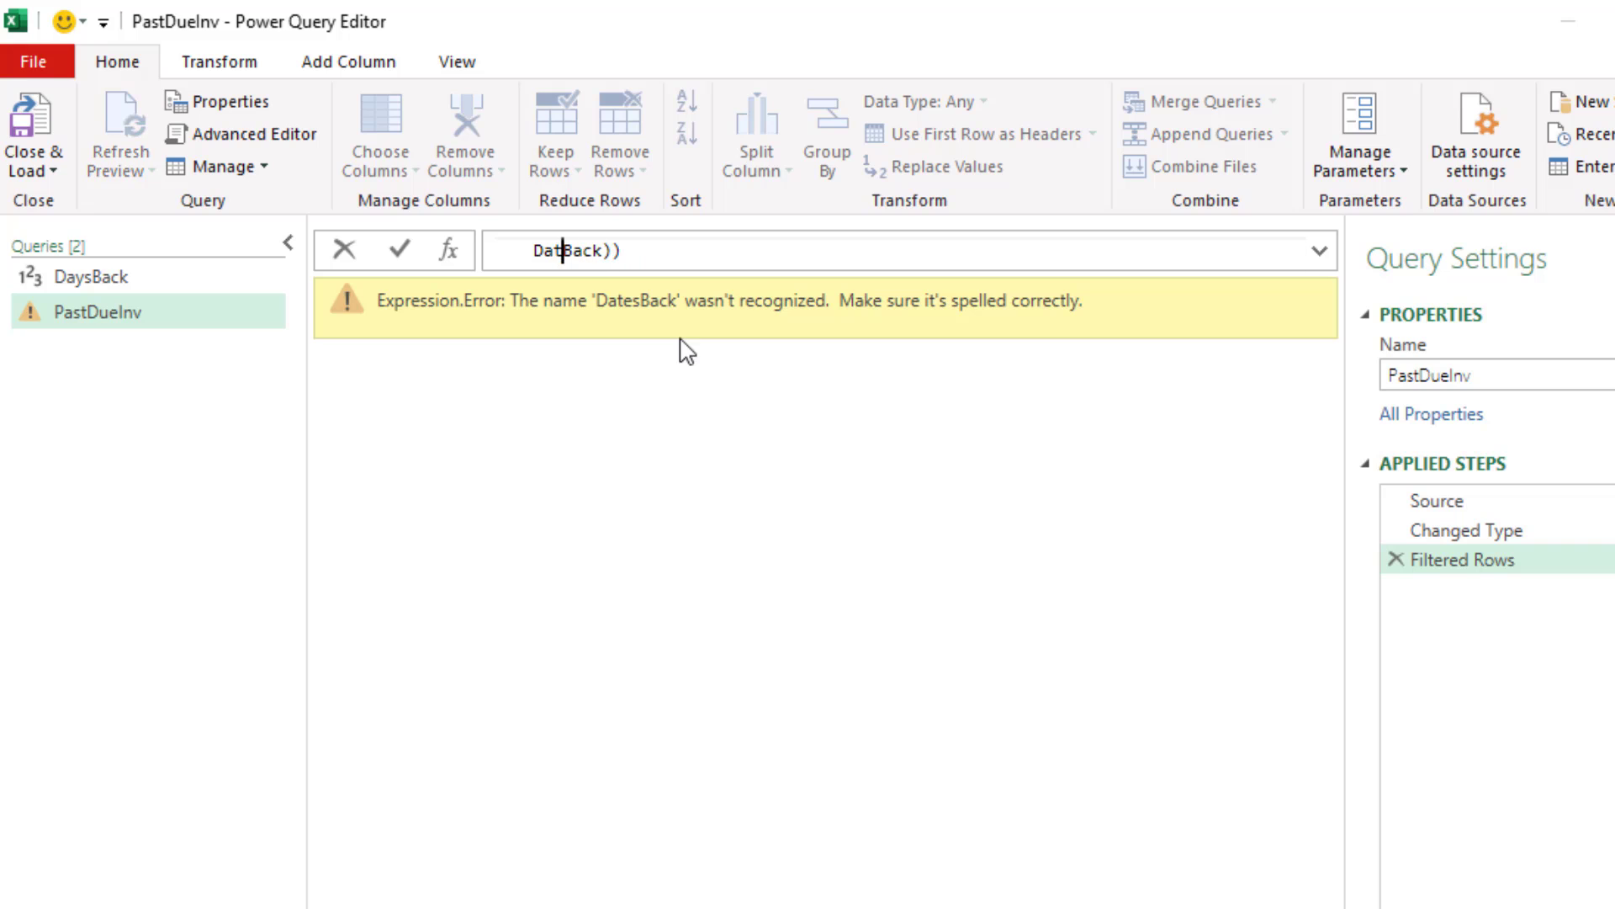
pyautogui.write('ys')
pyautogui.press('Return')
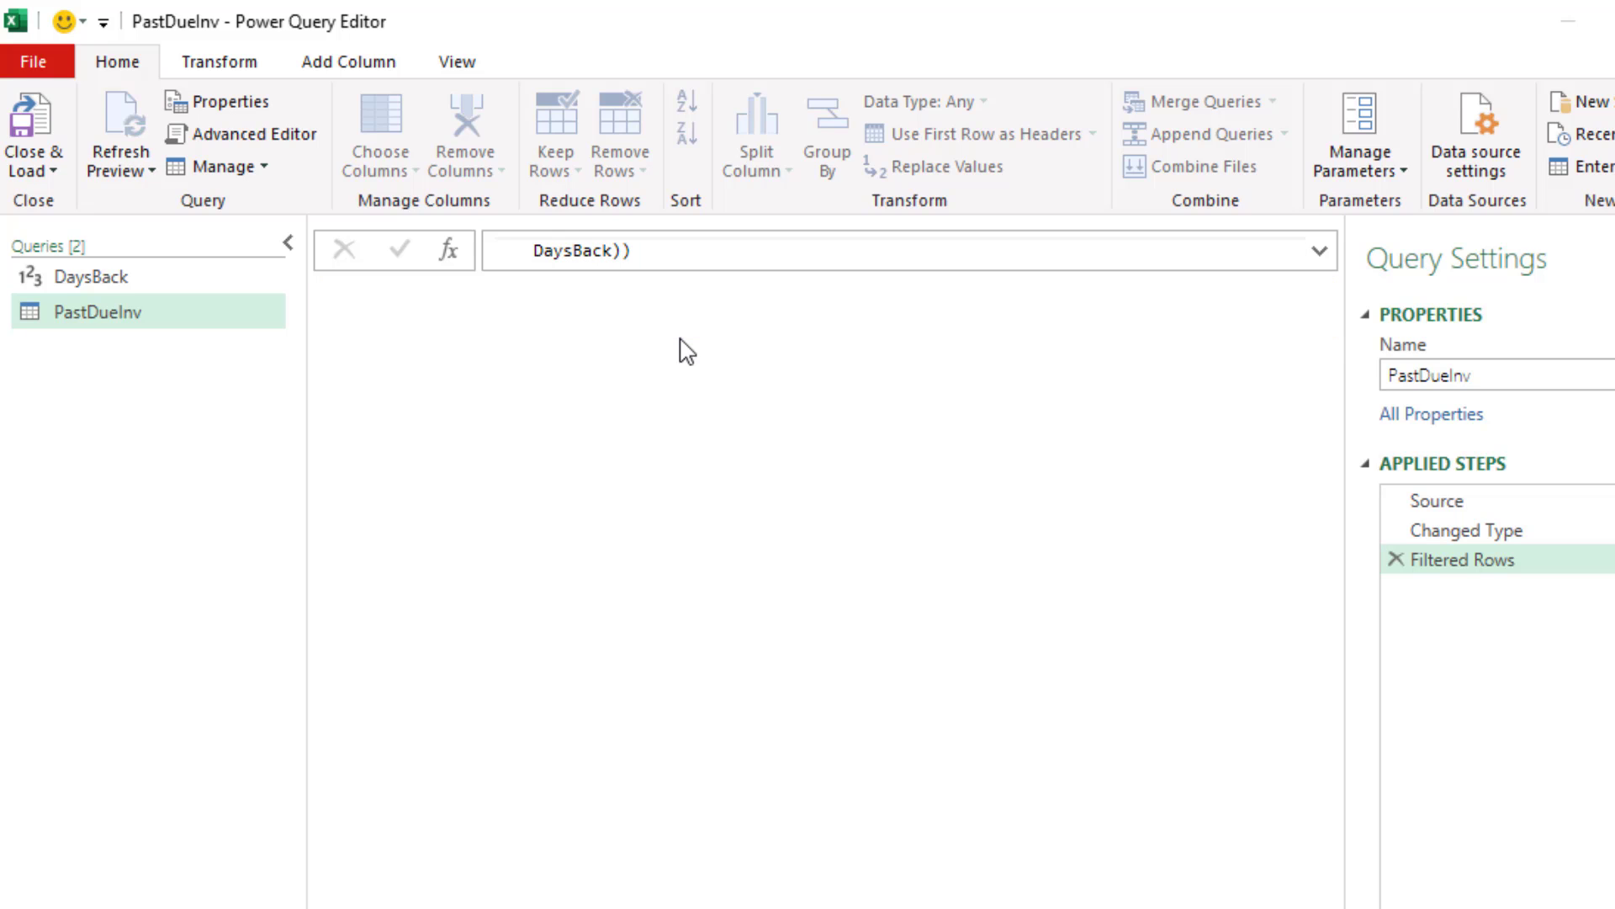
pyautogui.moveTo(1346, 523); pyautogui.dragTo(1462, 528)
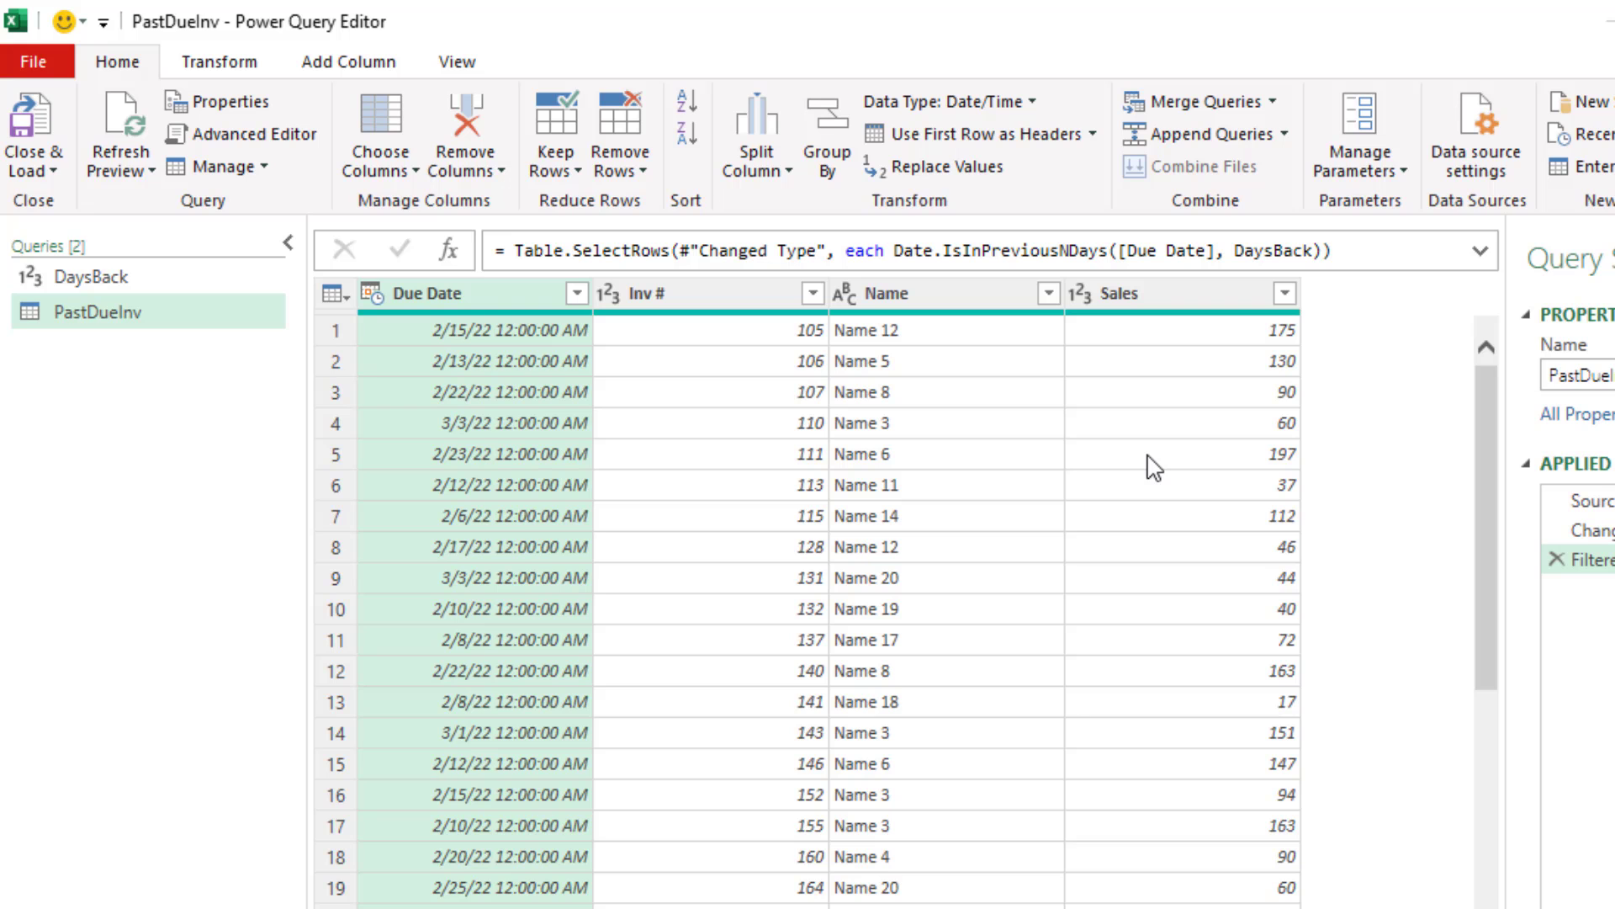
# Close the editor and load PastDueInv as a table on the existing worksheet 1778 at cell G4.
pyautogui.click(49, 171)
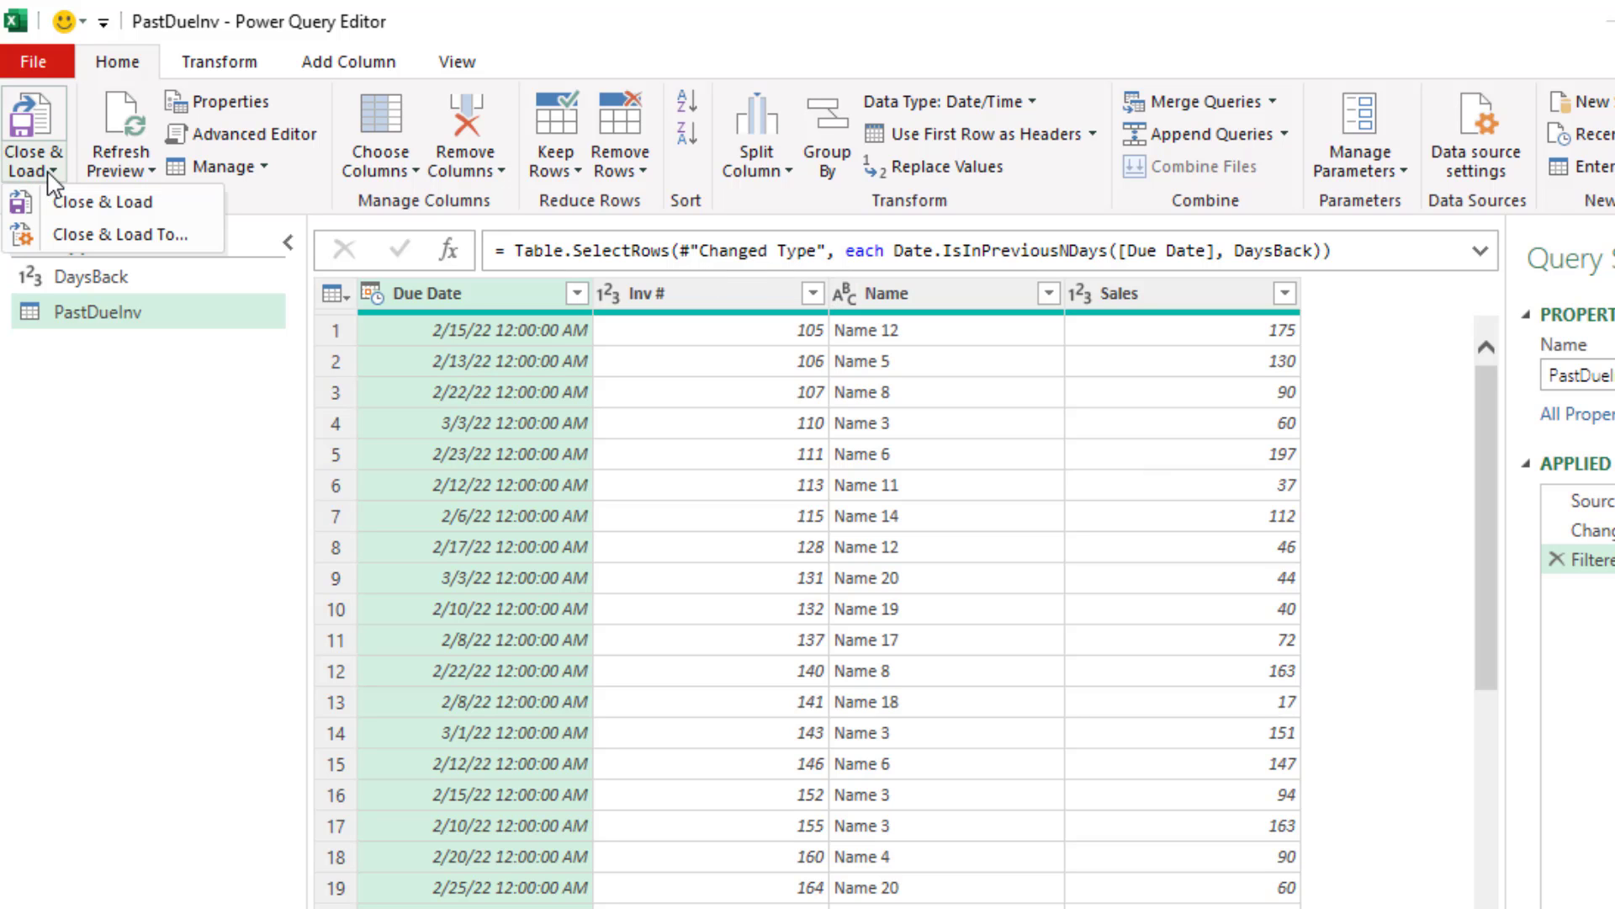
pyautogui.click(97, 239)
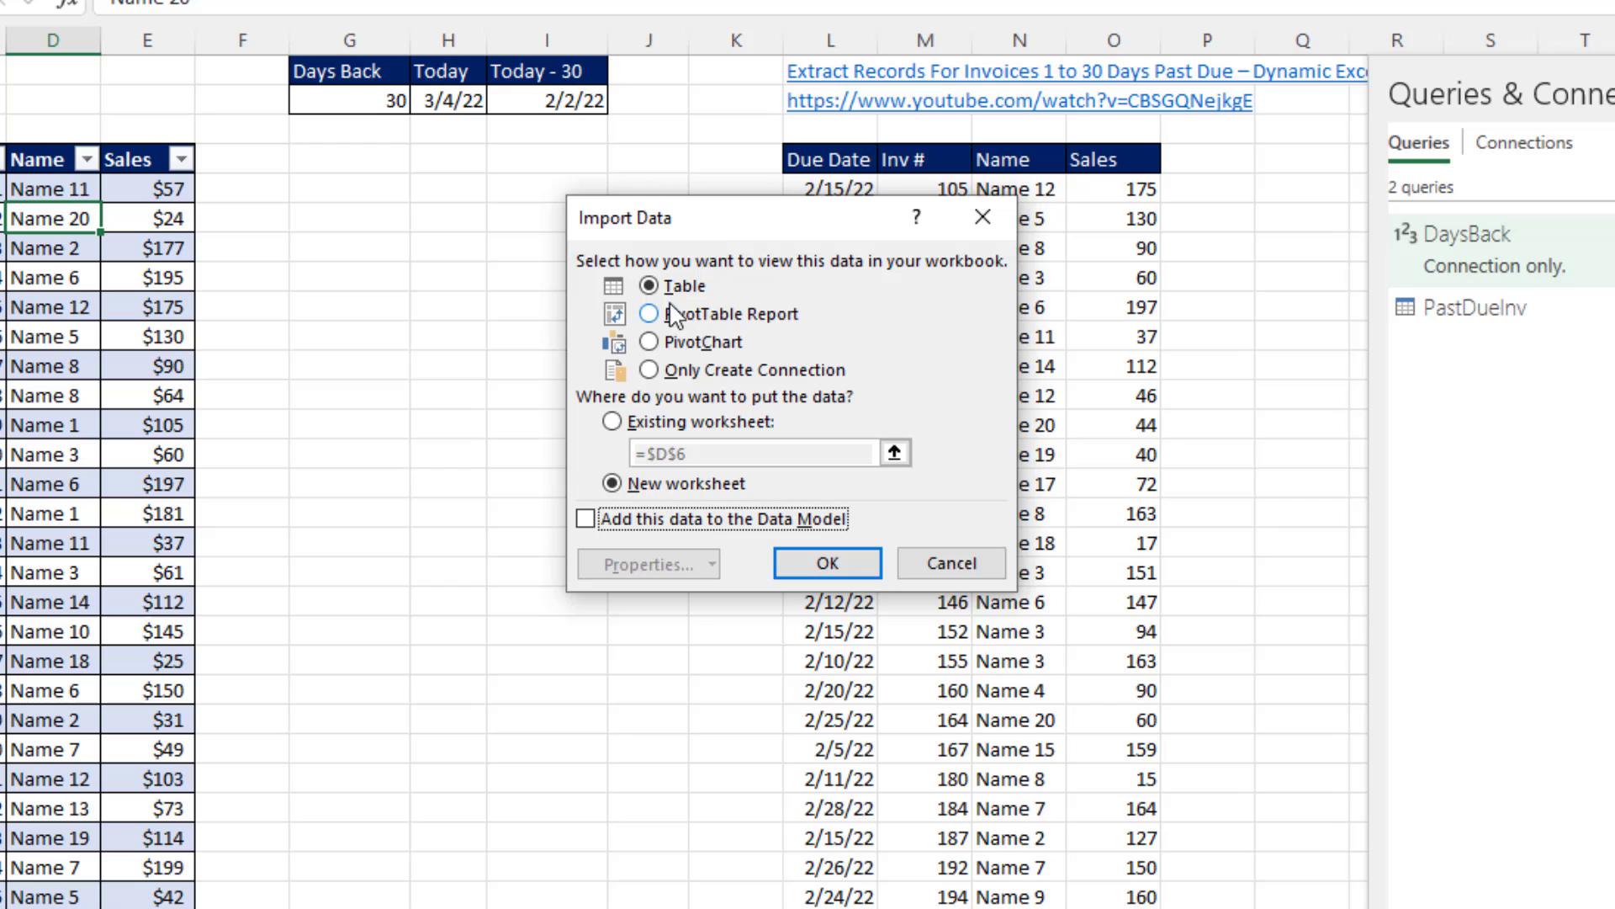
pyautogui.click(626, 428)
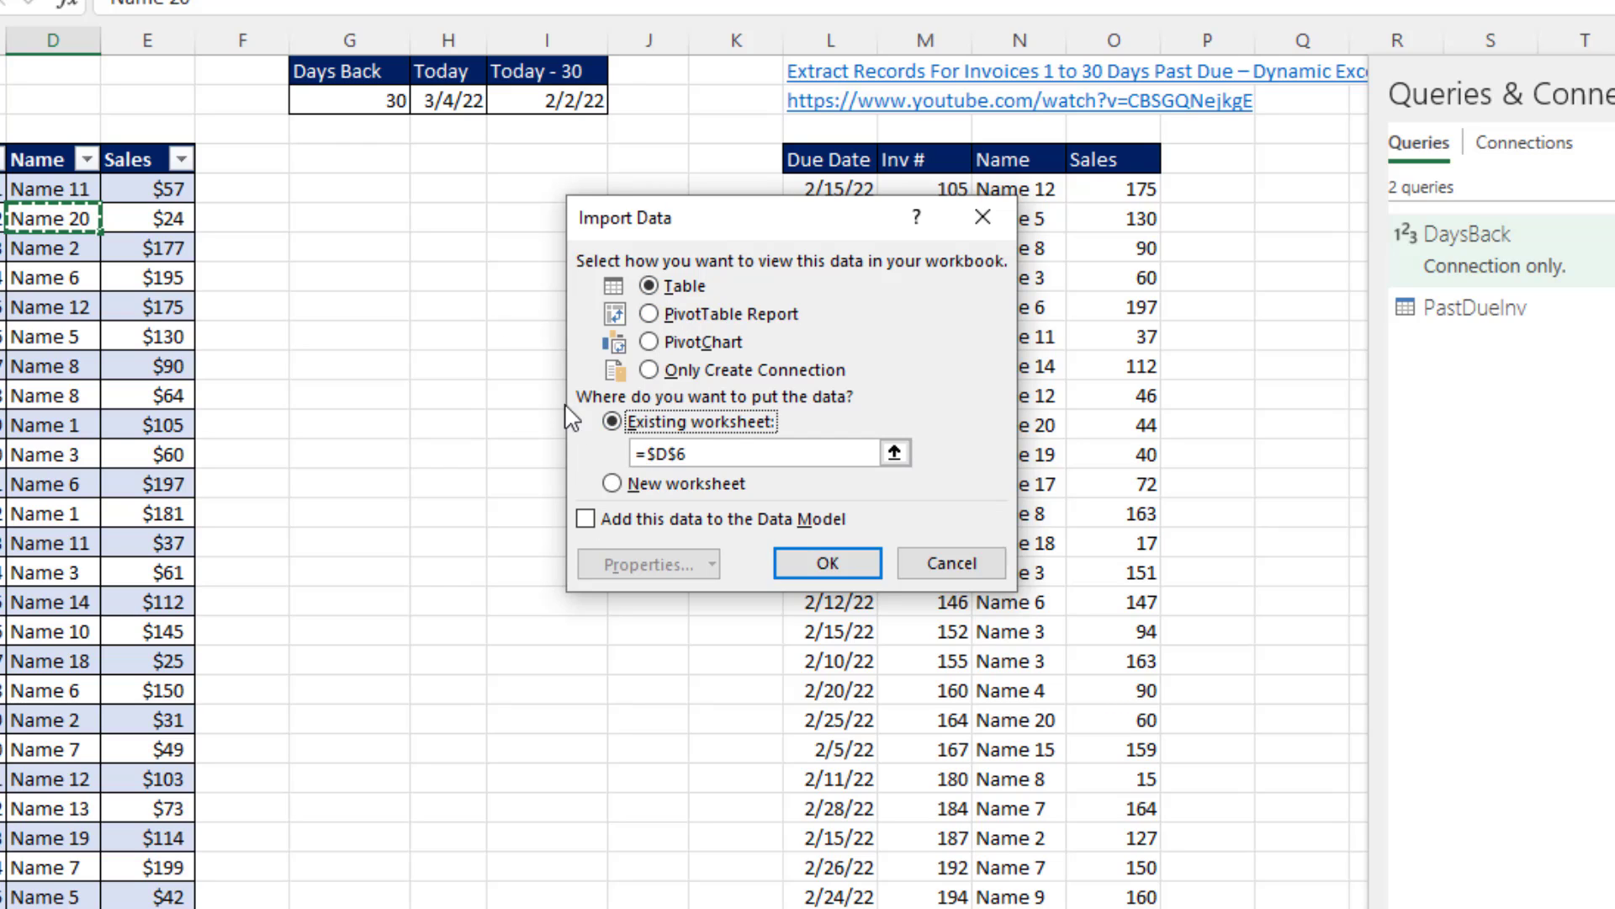
pyautogui.click(320, 164)
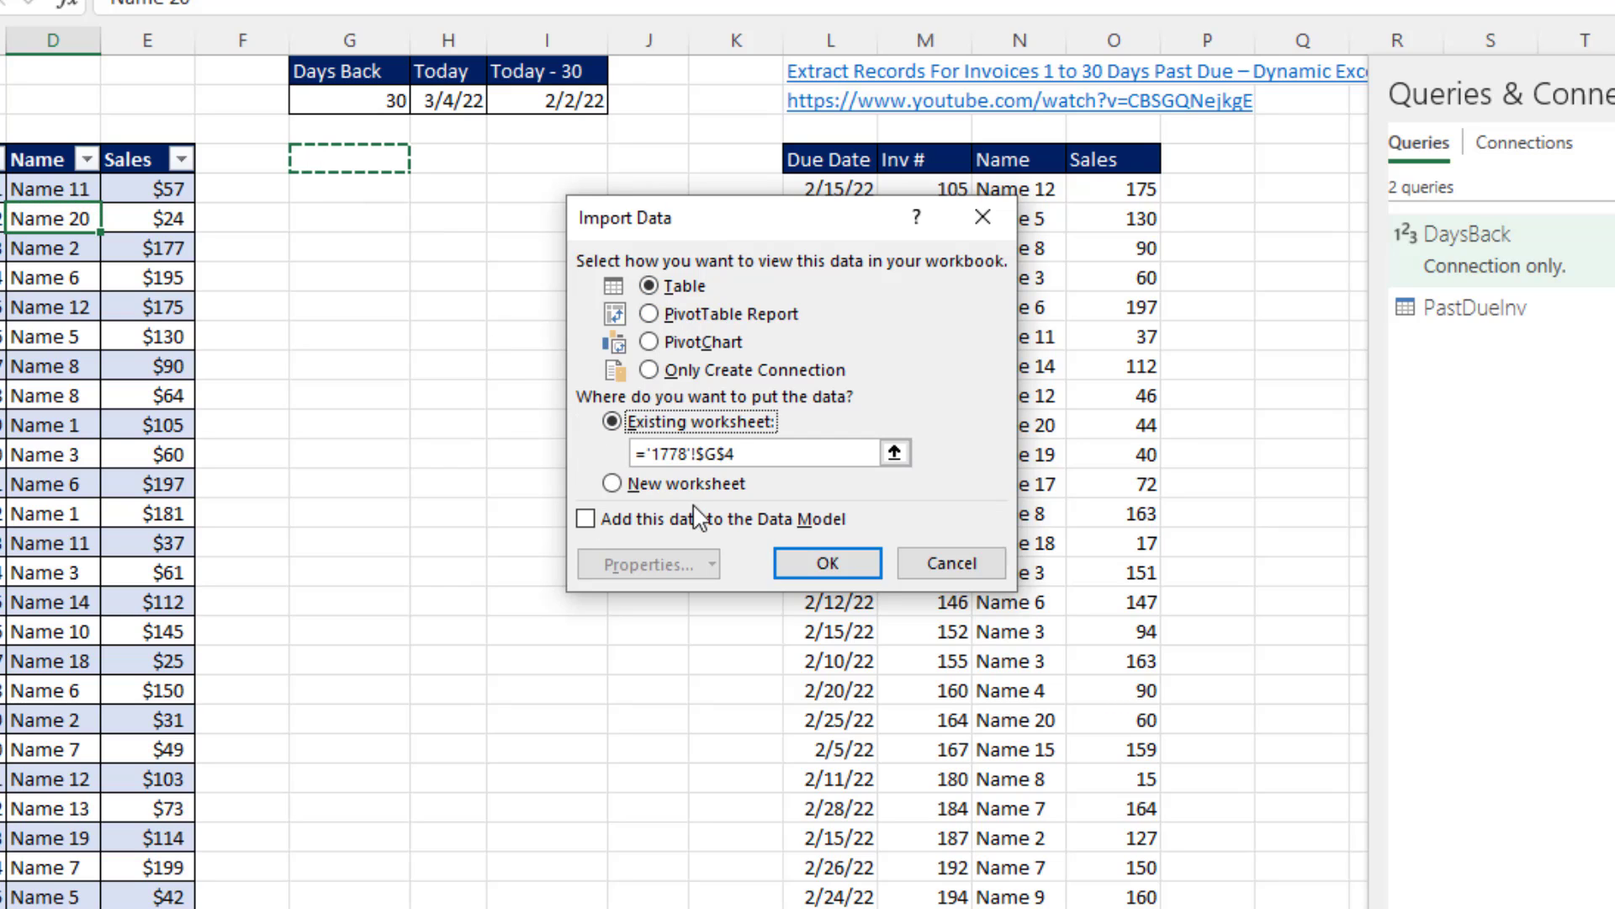
pyautogui.click(827, 564)
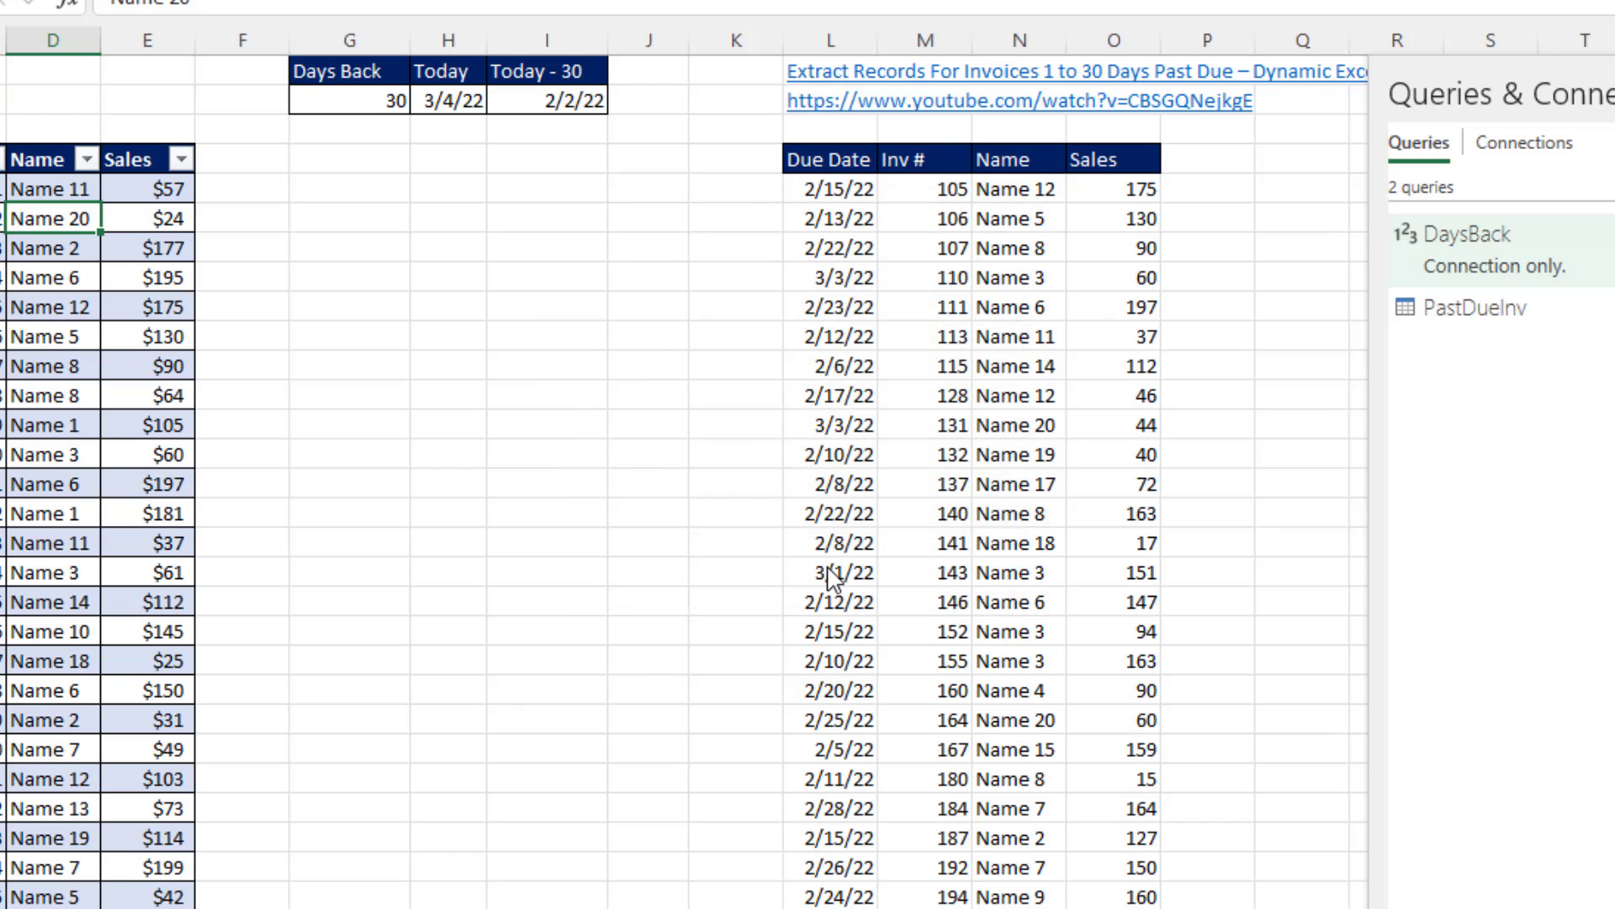
# Set the Days Back value in cell G2 to 2.
pyautogui.click(325, 100)
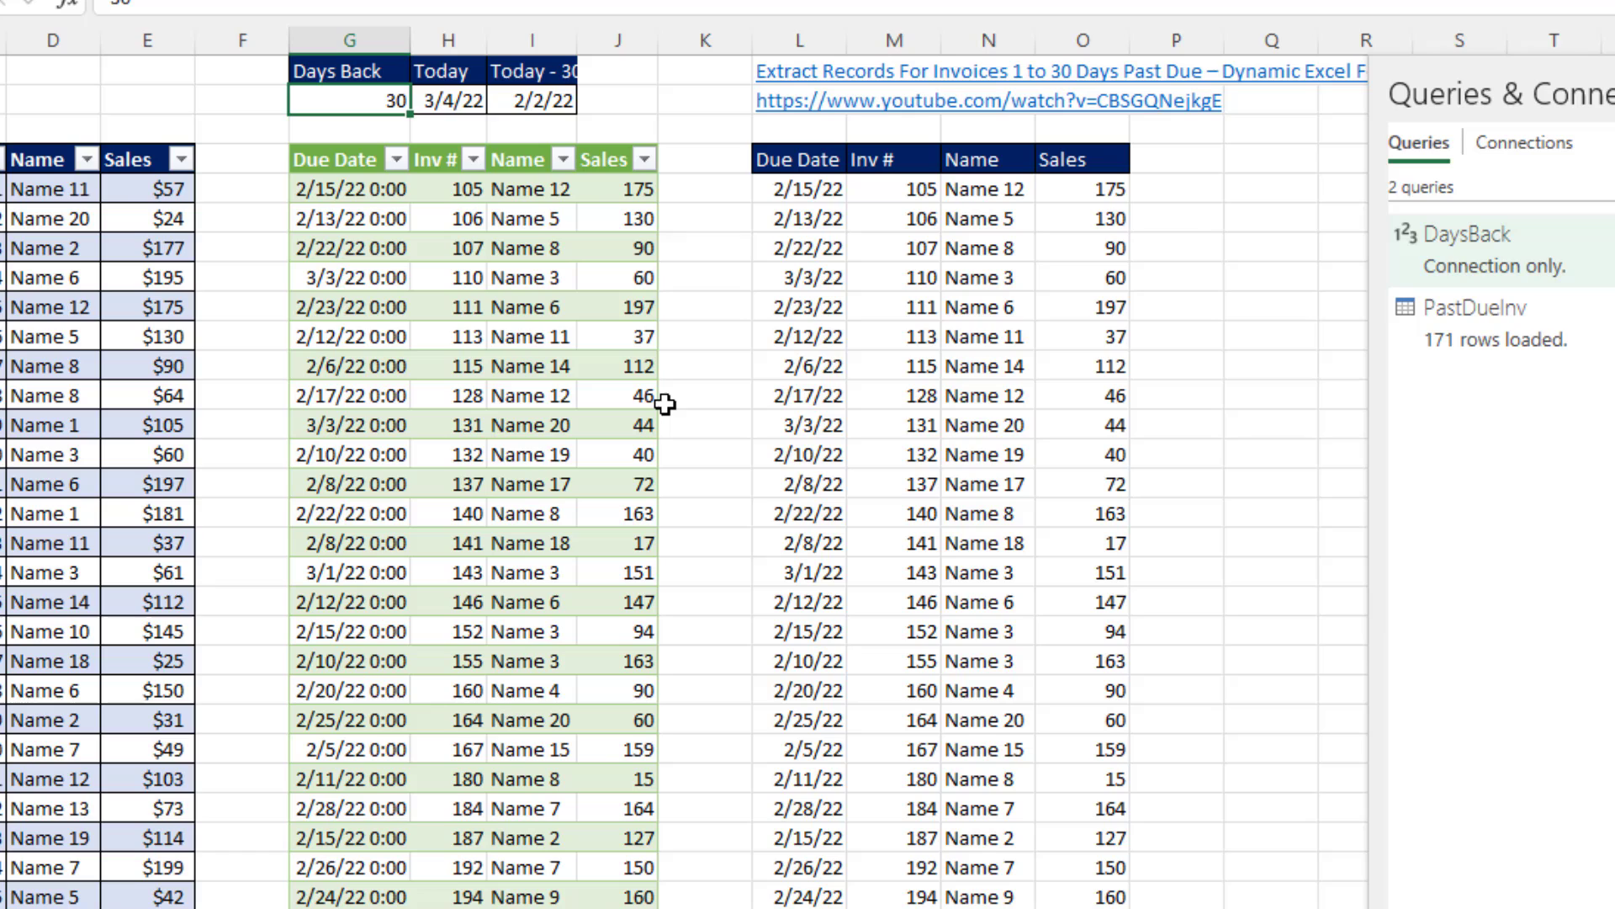
pyautogui.write('2')
pyautogui.press('Return')
# Inspect the FILTER formula in cell L5 without editing it, and refresh the PastDueInv table at G4.
pyautogui.doubleClick(797, 189)
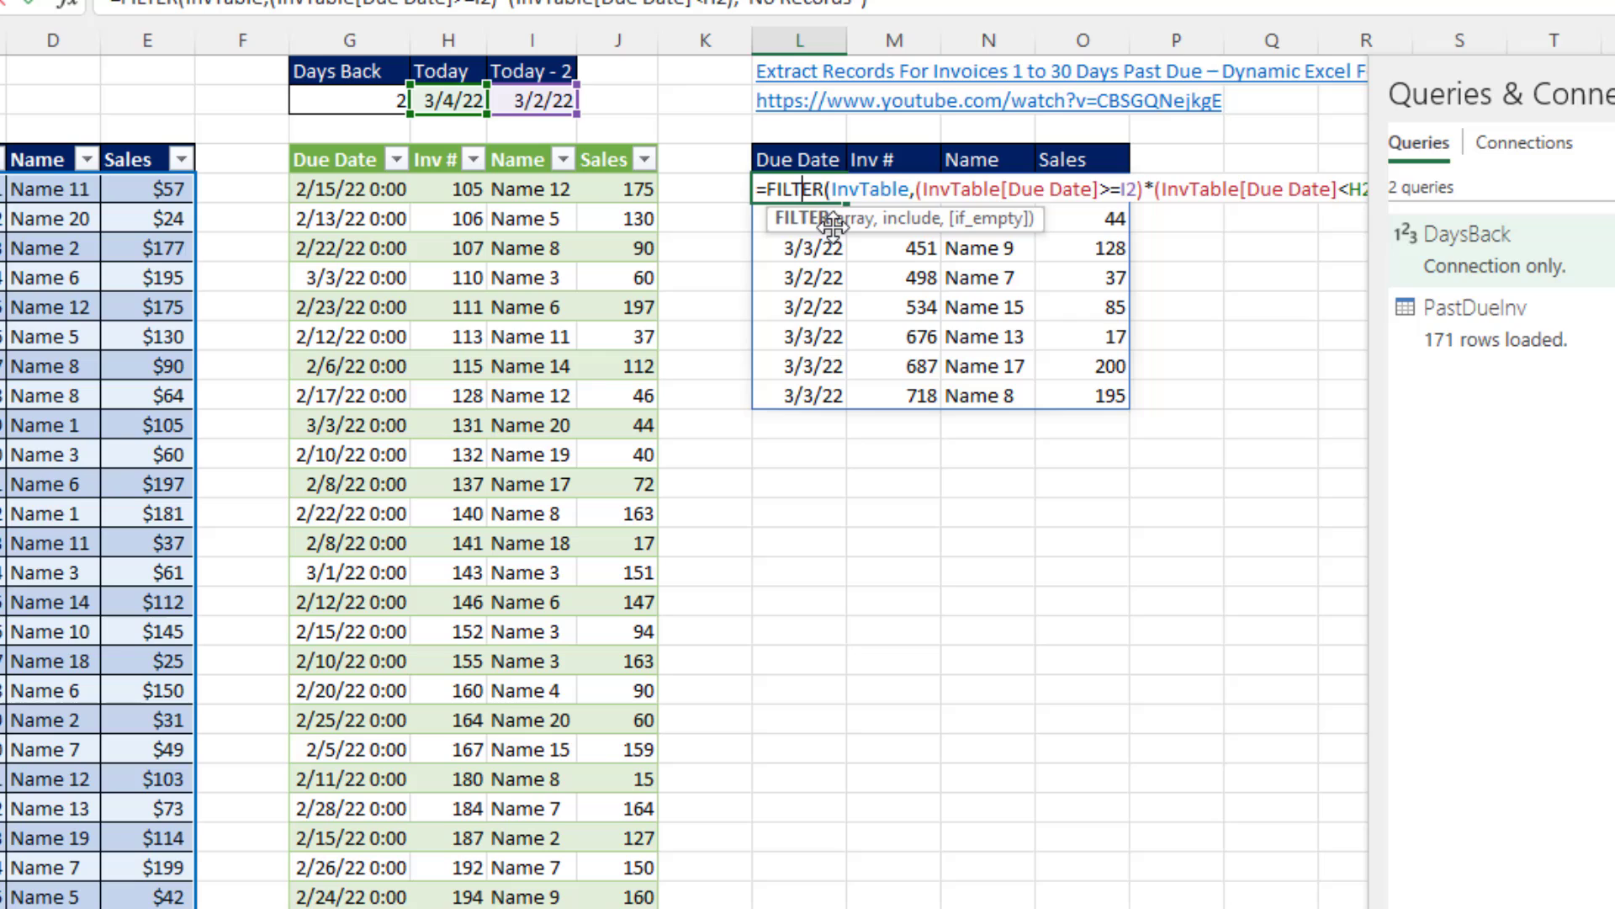
pyautogui.press('Return')
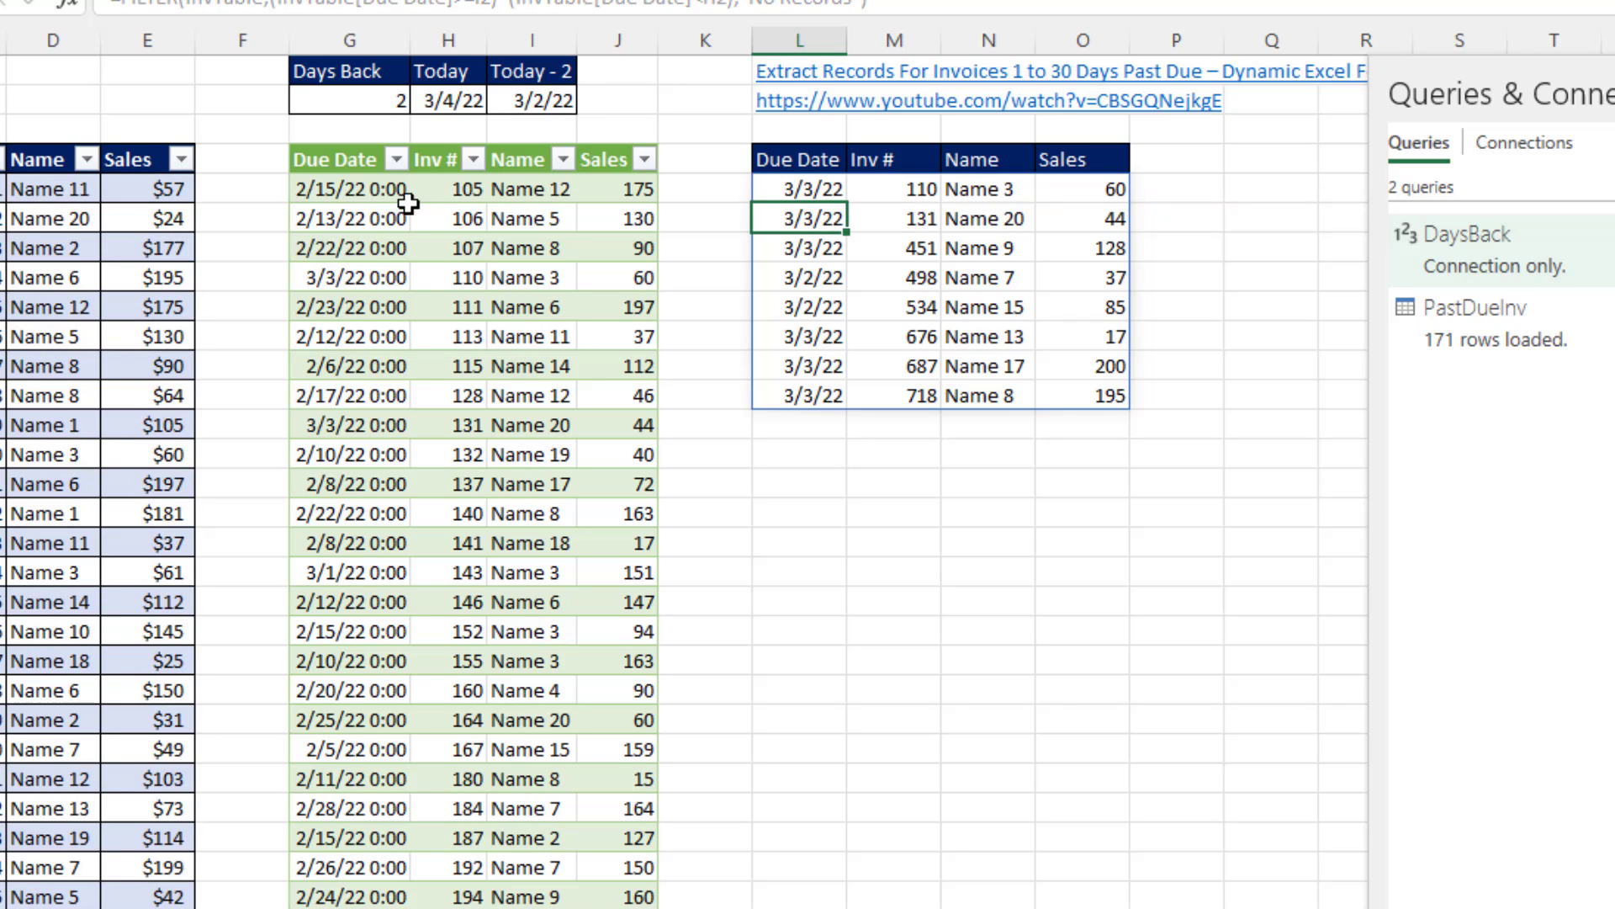
pyautogui.rightClick(444, 218)
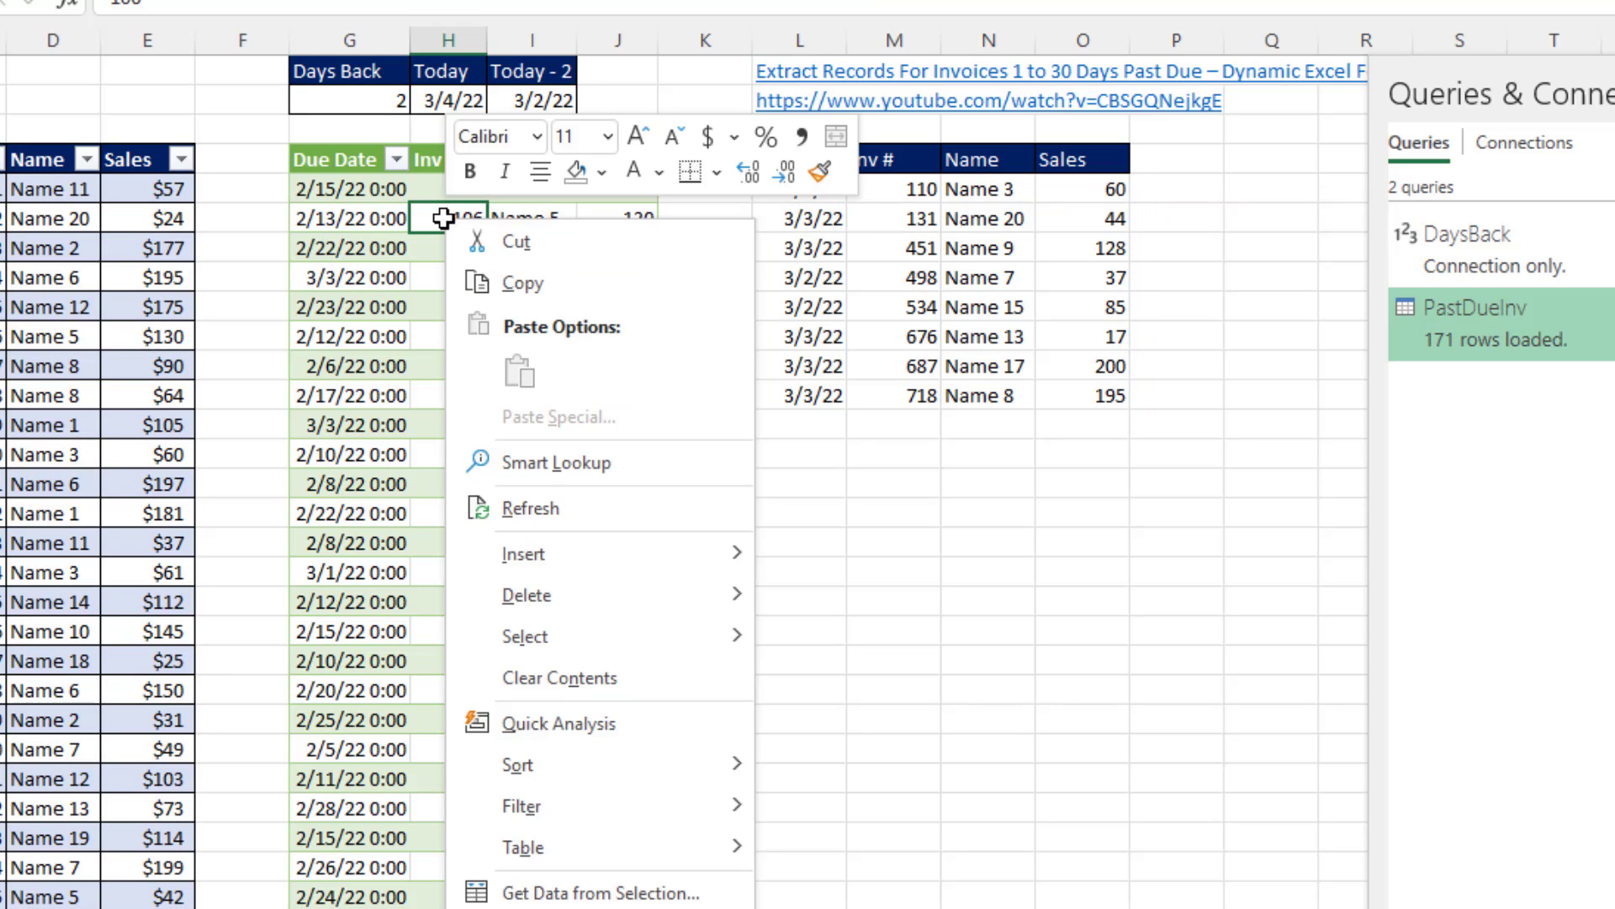
pyautogui.click(572, 520)
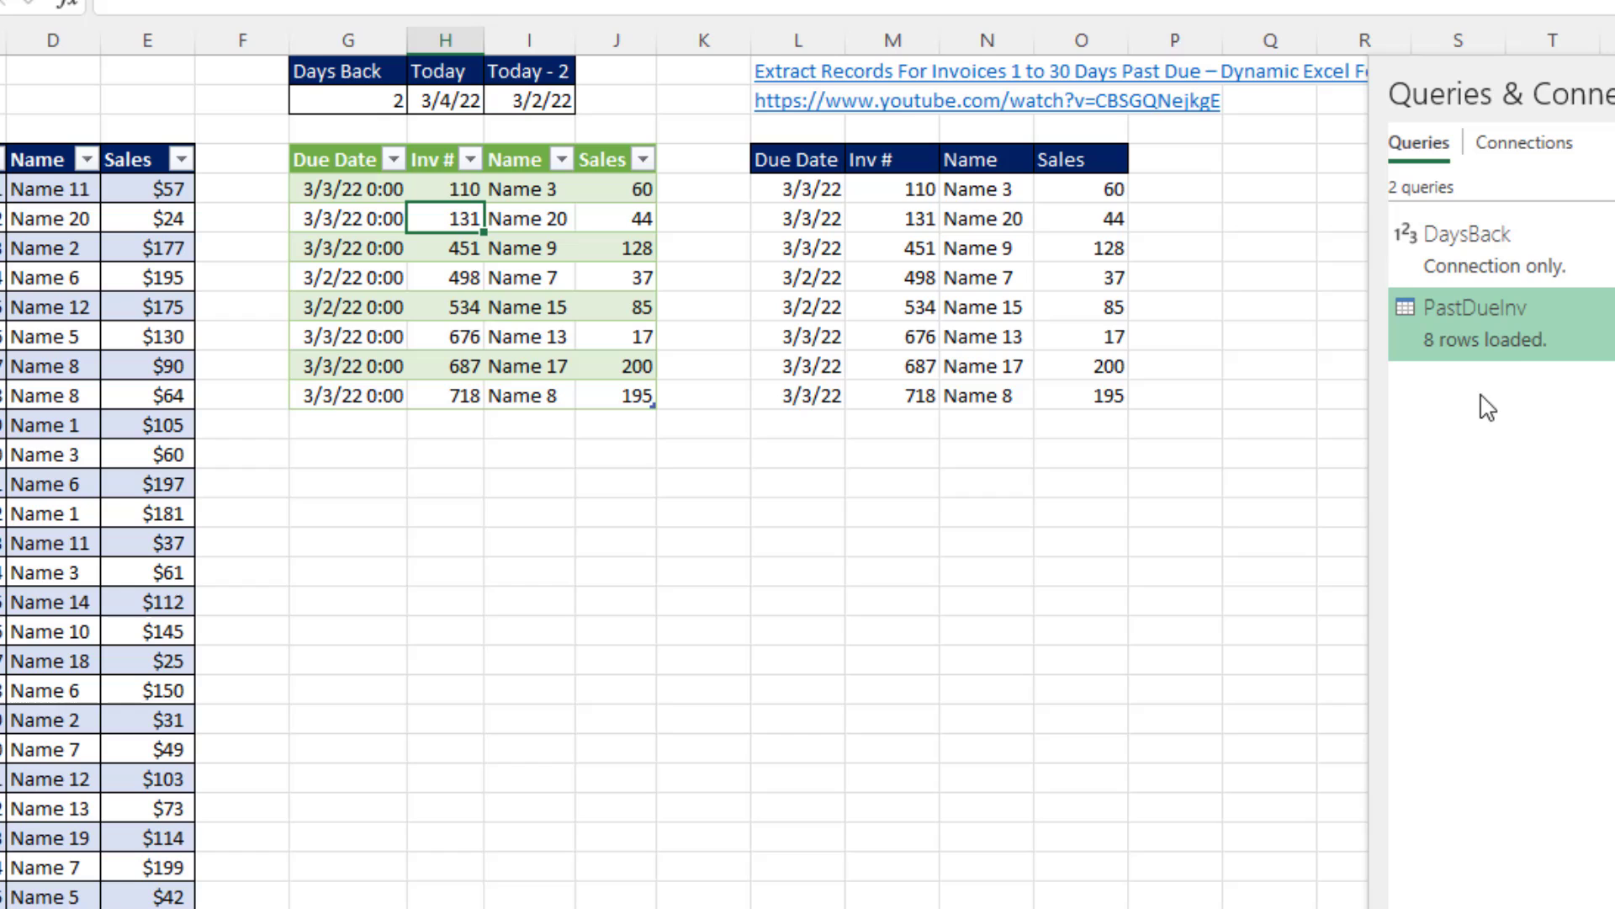
# Change the PastDueInv query's Due Date column from Date/Time to the Date data type and load the result back to the worksheet.
pyautogui.doubleClick(1499, 336)
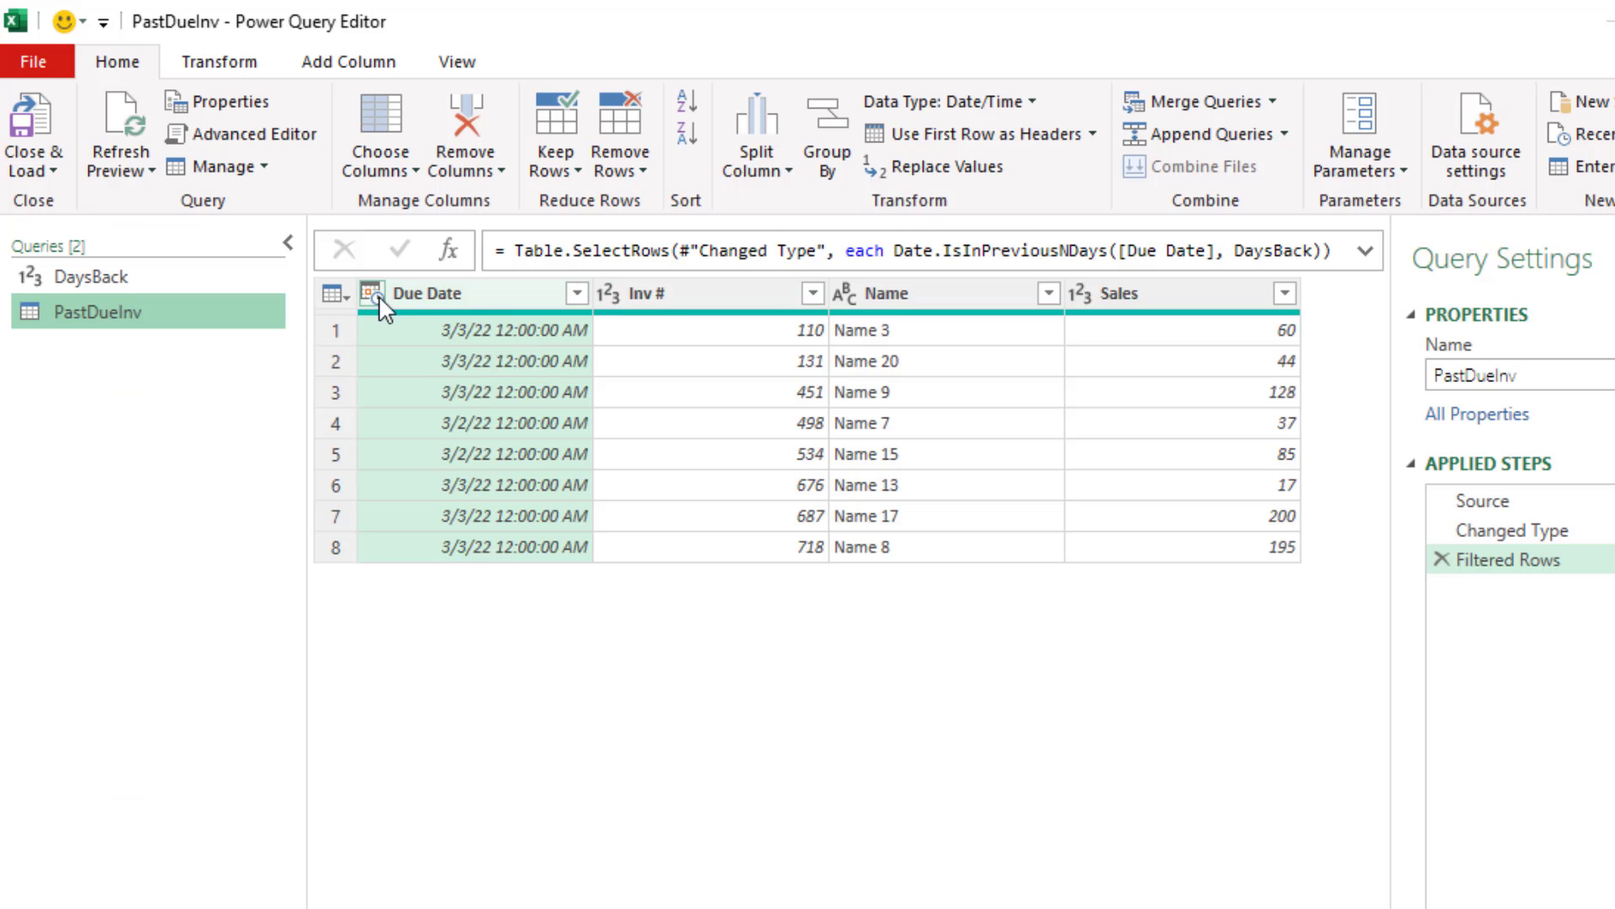
pyautogui.click(376, 294)
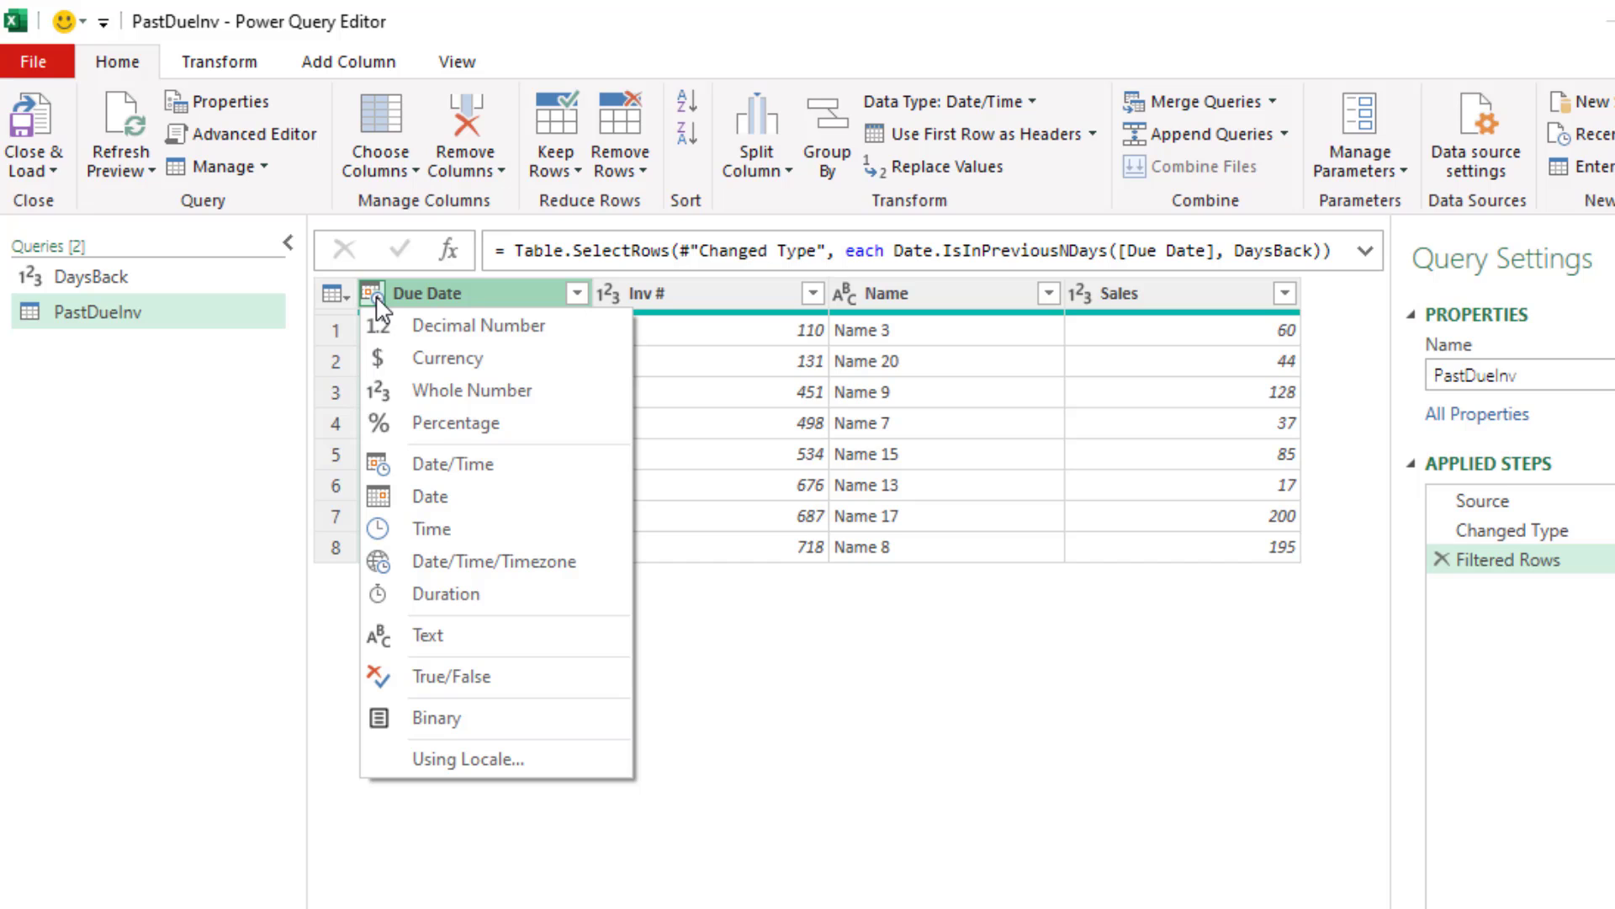
pyautogui.click(421, 505)
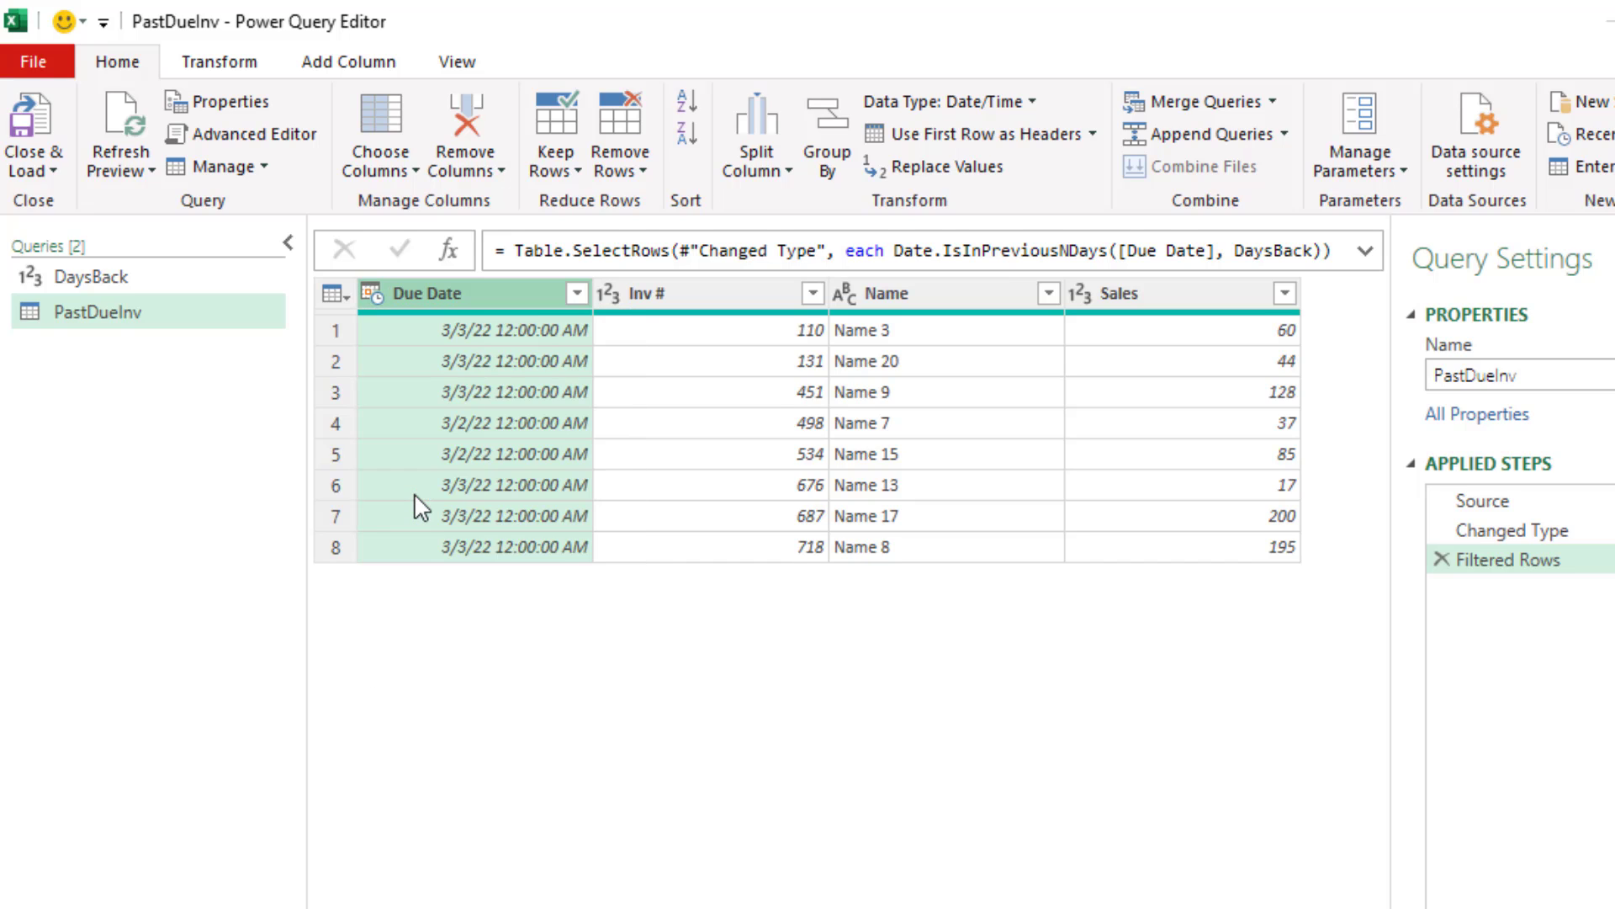
pyautogui.click(32, 130)
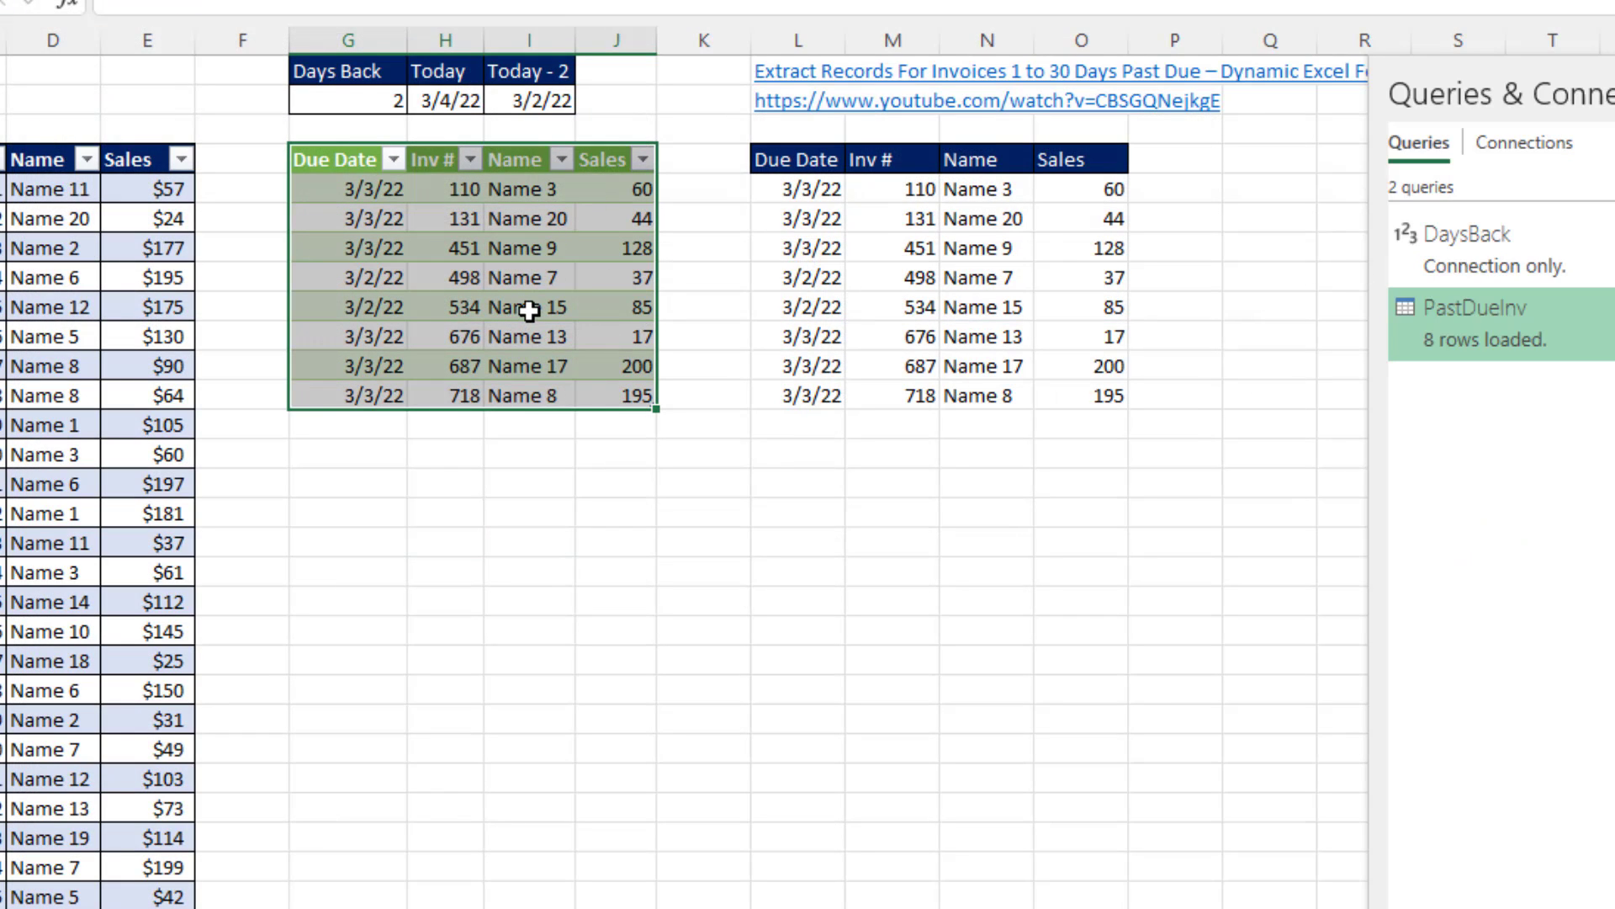
# Display the FILTER formula in cell L5 to compare its Due Date criteria with the query approach.
pyautogui.click(788, 188)
pyautogui.doubleClick(789, 188)
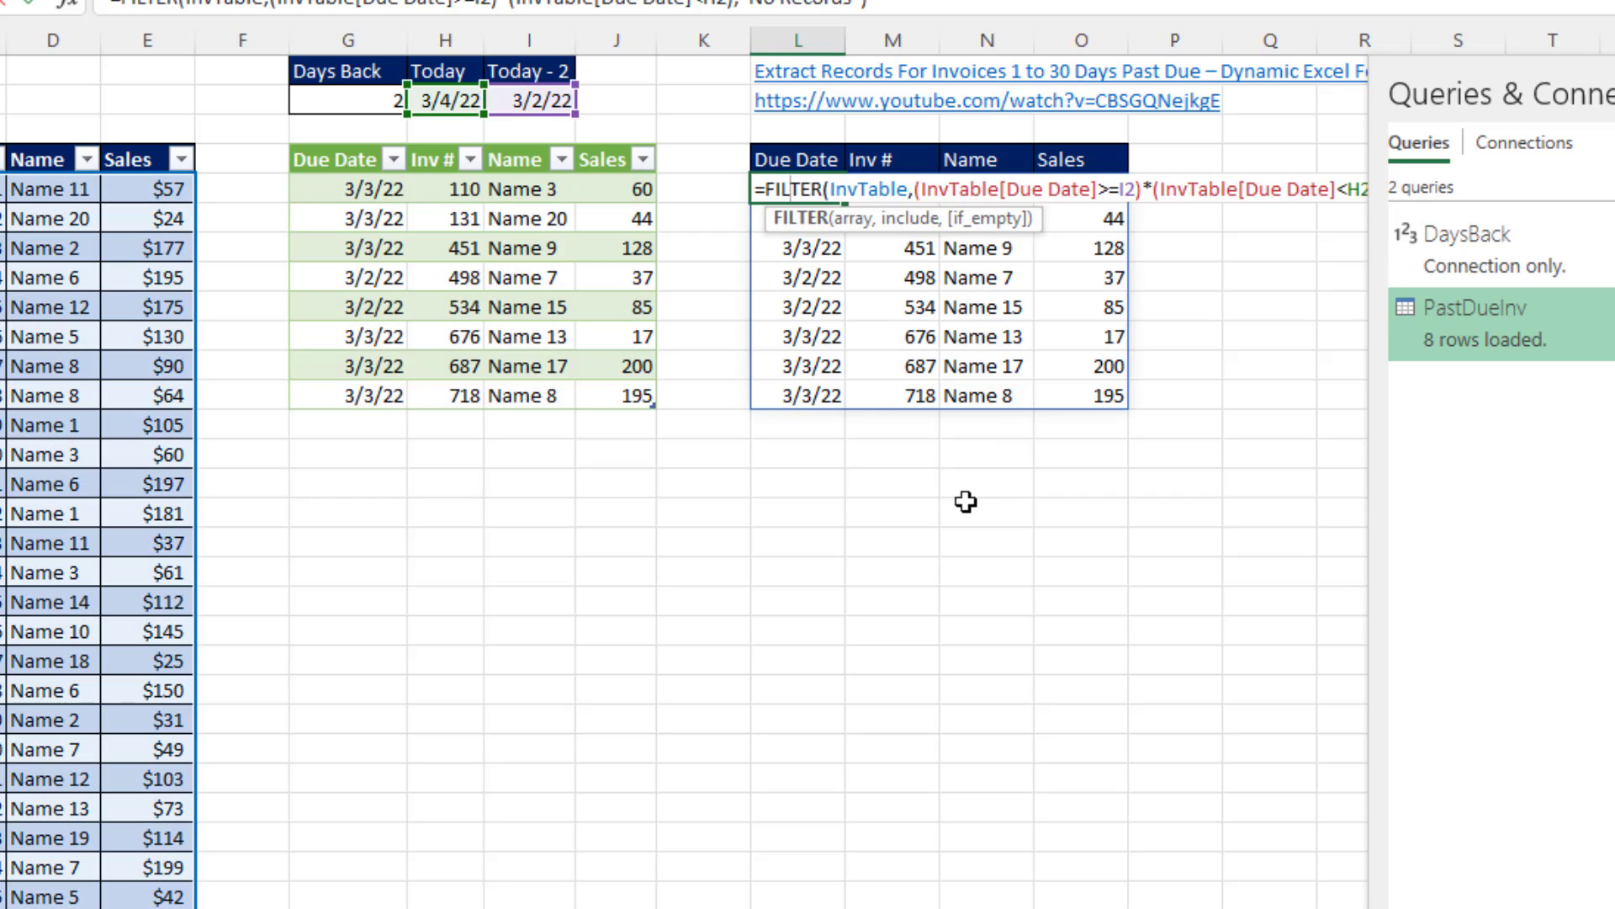